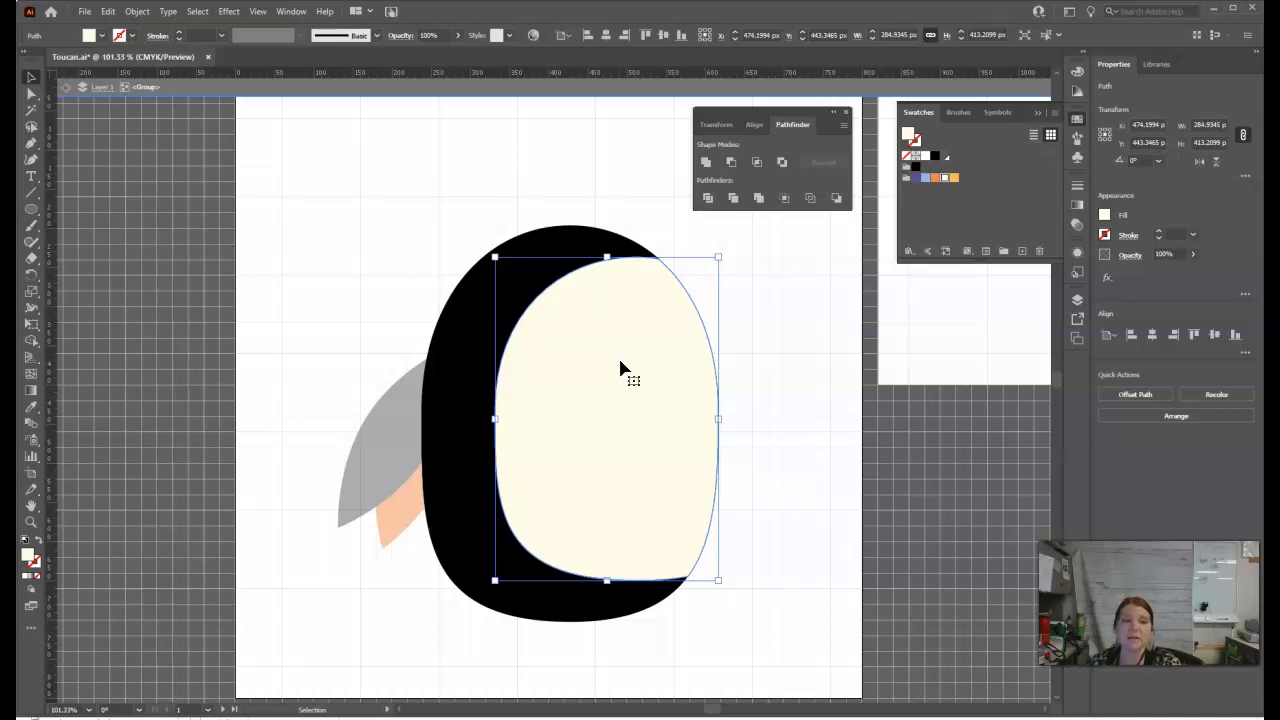
Create a four-point star with radii of 25 px and 50 px in the empty area beside the head, filled black
{"action": "left_click", "coordinate": [32, 211]}
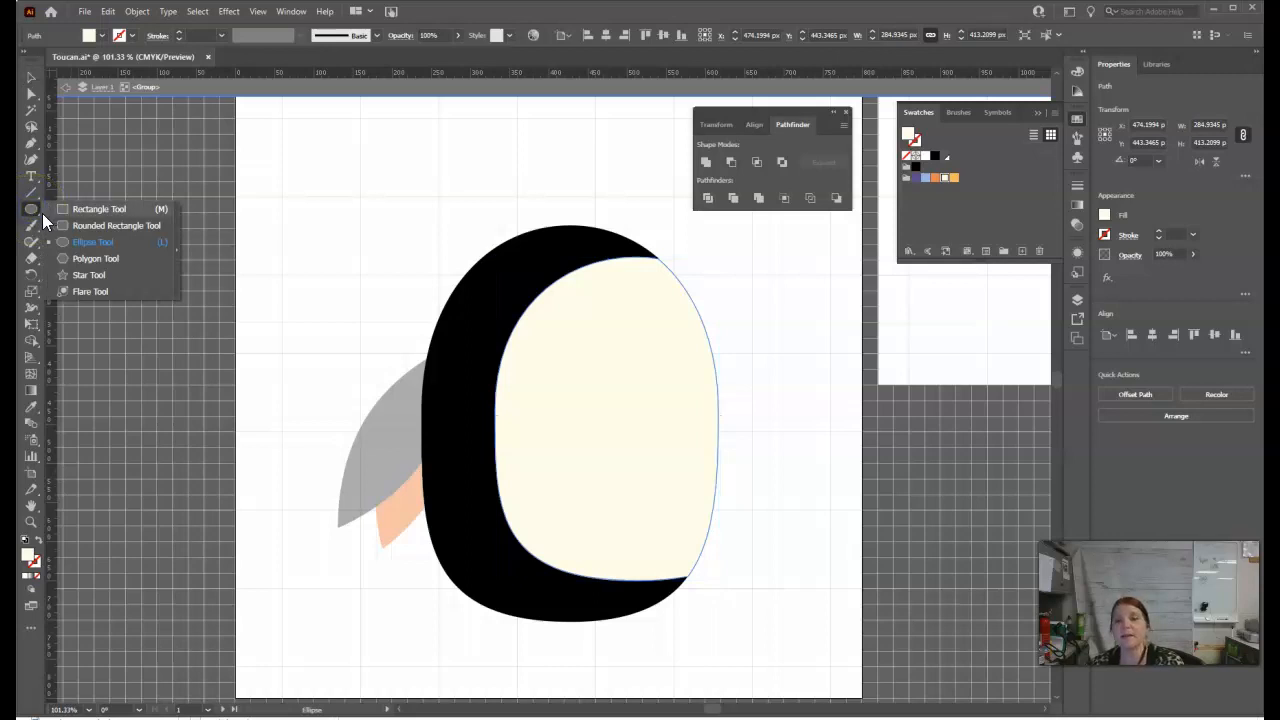
{"action": "left_click", "coordinate": [105, 271]}
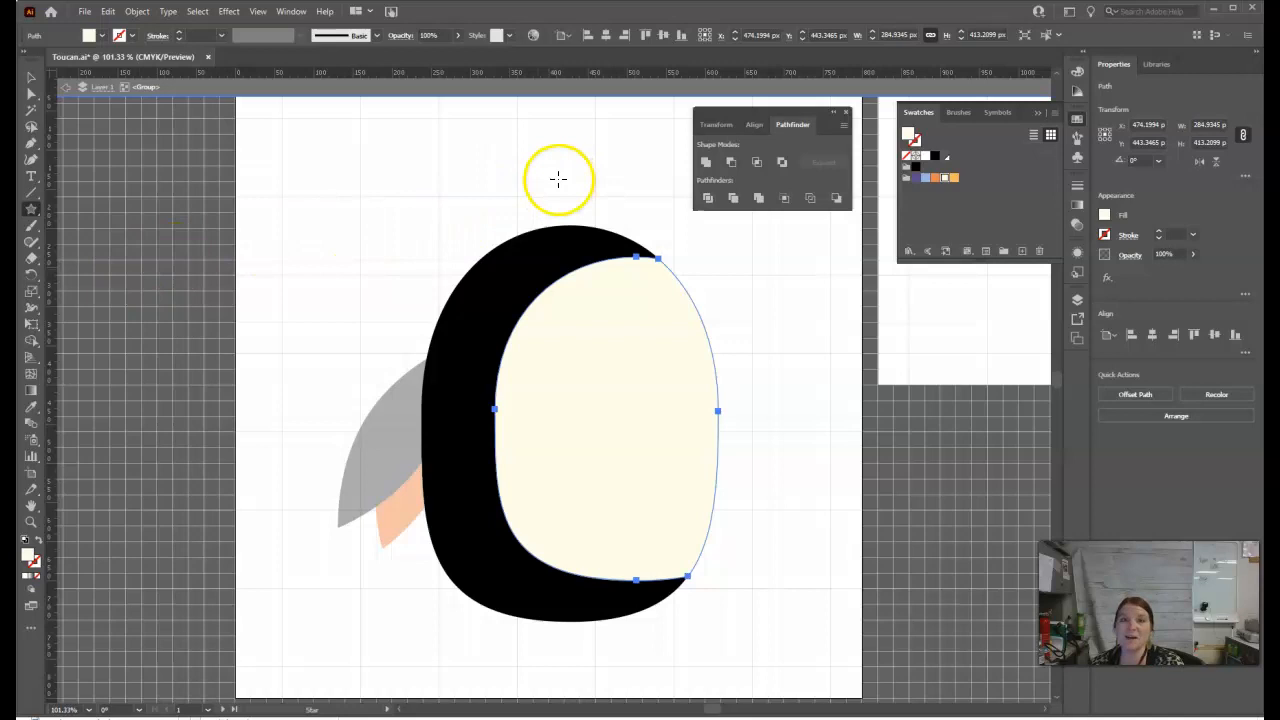
{"action": "left_click", "coordinate": [323, 231]}
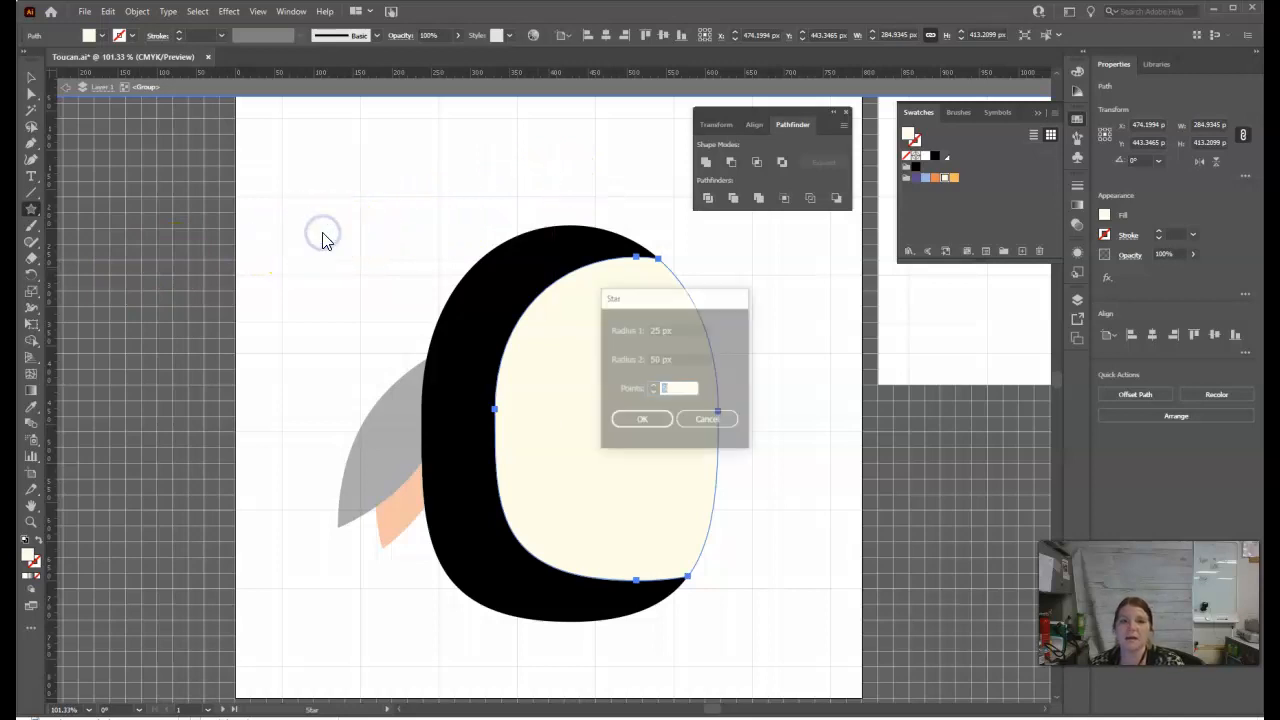
{"action": "left_click", "coordinate": [689, 389]}
{"action": "left_click_drag", "start_coordinate": [689, 389], "coordinate": [657, 397]}
{"action": "type", "text": "4"}
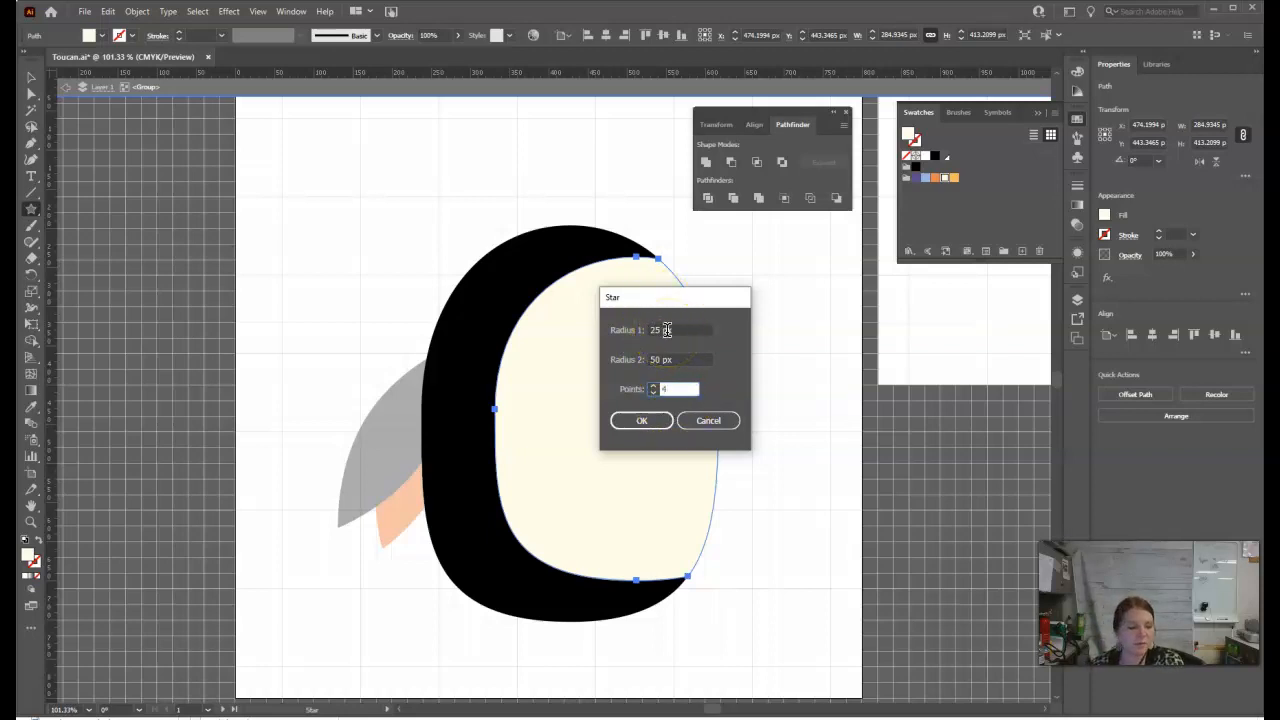
{"action": "left_click", "coordinate": [650, 420]}
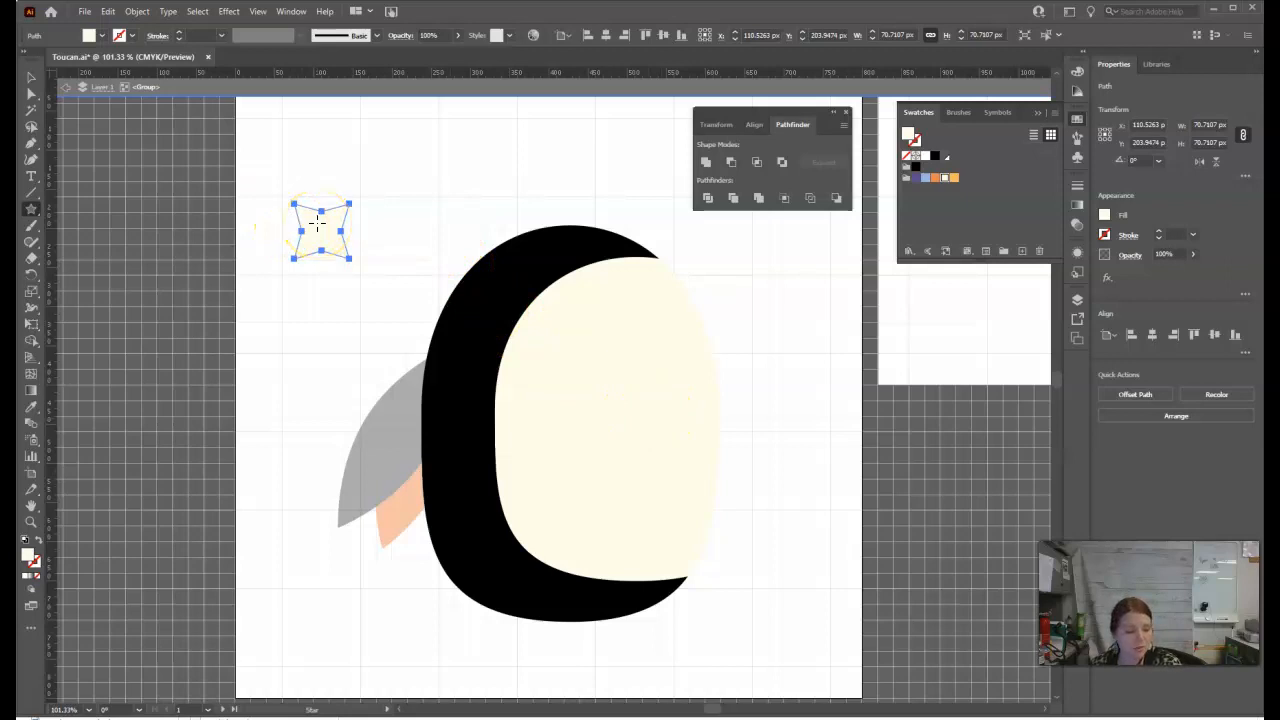
{"action": "left_click", "coordinate": [934, 157]}
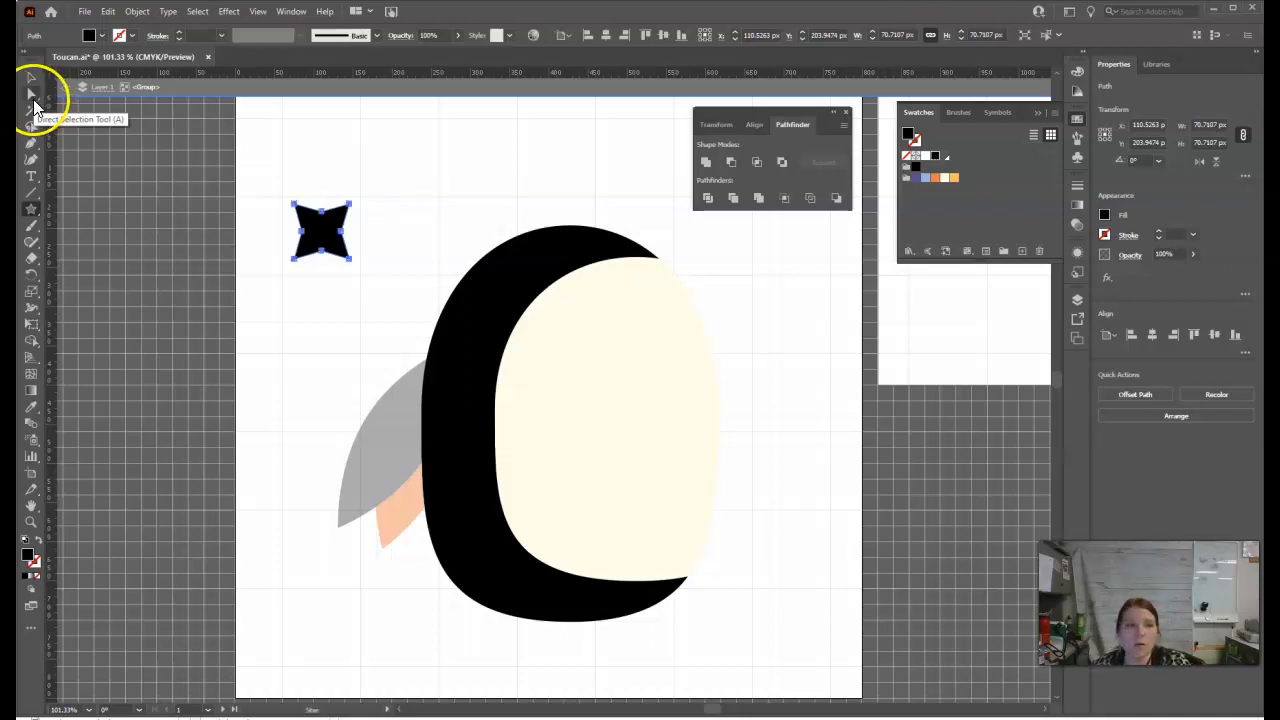
Try rounding the star's corners with the live corner handles, restore the sharp corners, and select a single tip anchor
{"action": "left_click", "coordinate": [32, 95]}
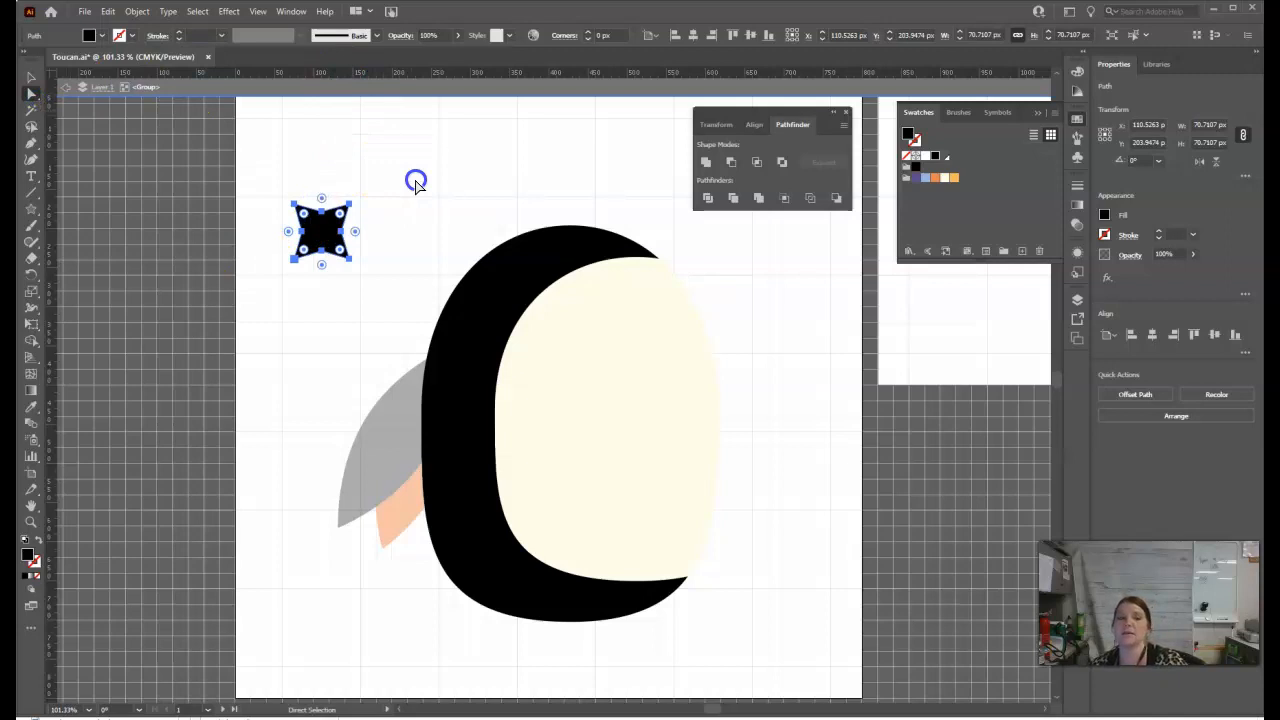
{"action": "key", "text": "ctrl+="}
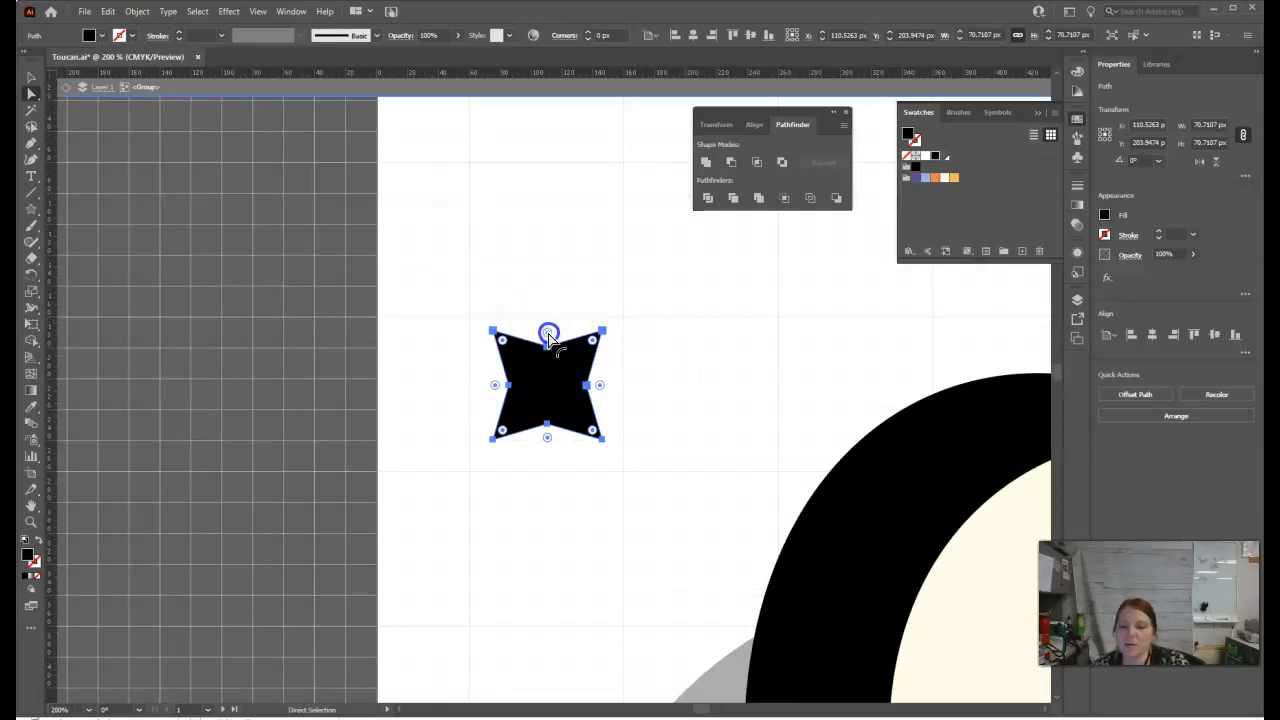
{"action": "left_click_drag", "start_coordinate": [549, 337], "coordinate": [638, 475]}
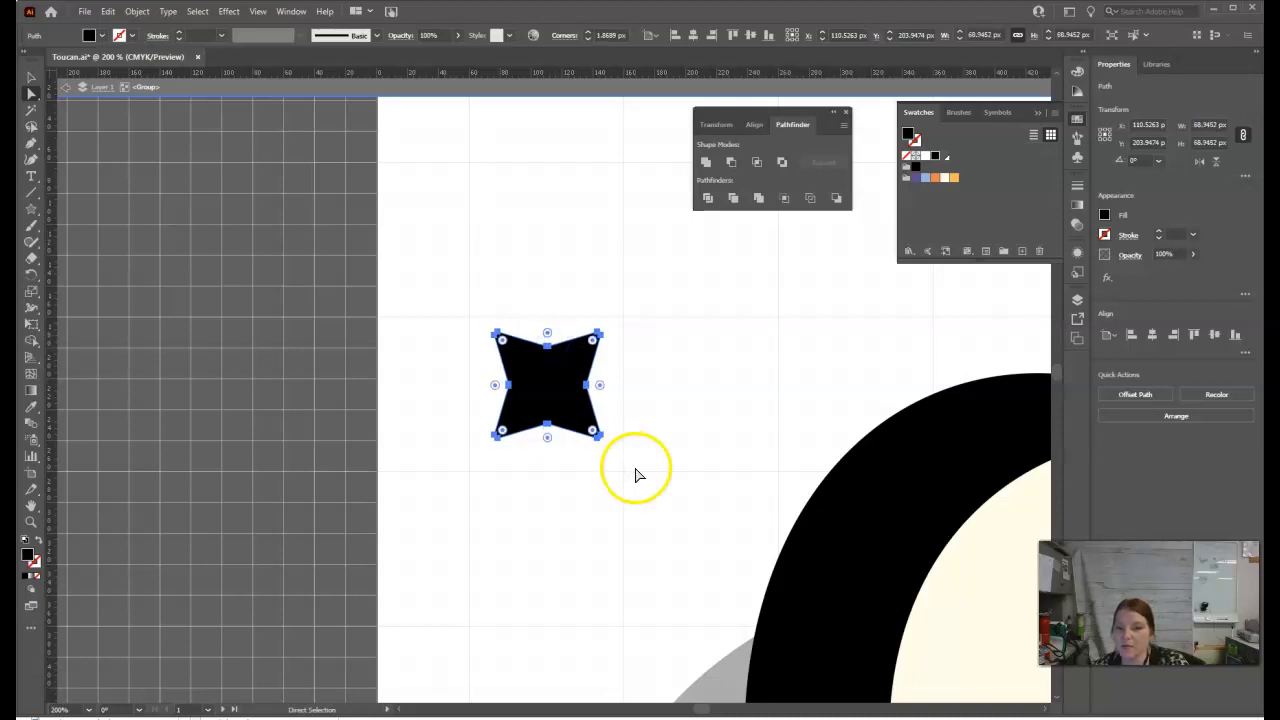
{"action": "left_click_drag", "start_coordinate": [547, 331], "coordinate": [560, 406]}
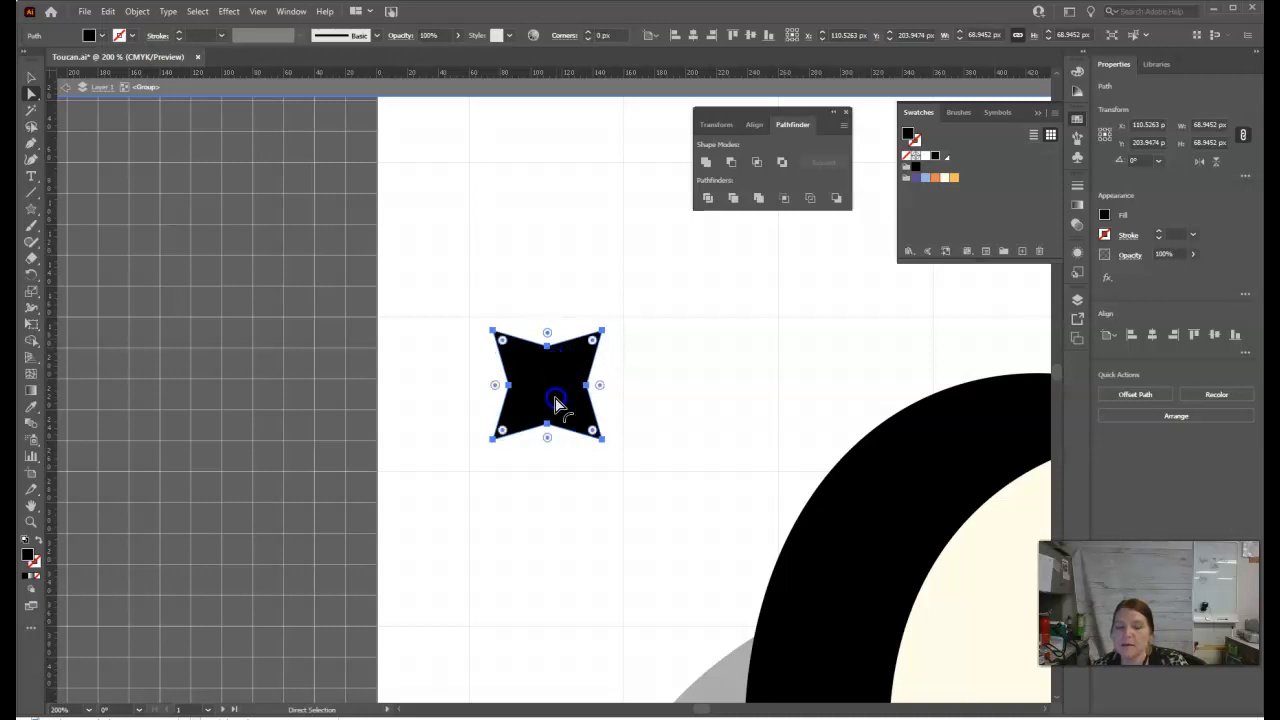
{"action": "left_click", "coordinate": [602, 331]}
{"action": "left_click", "coordinate": [603, 333]}
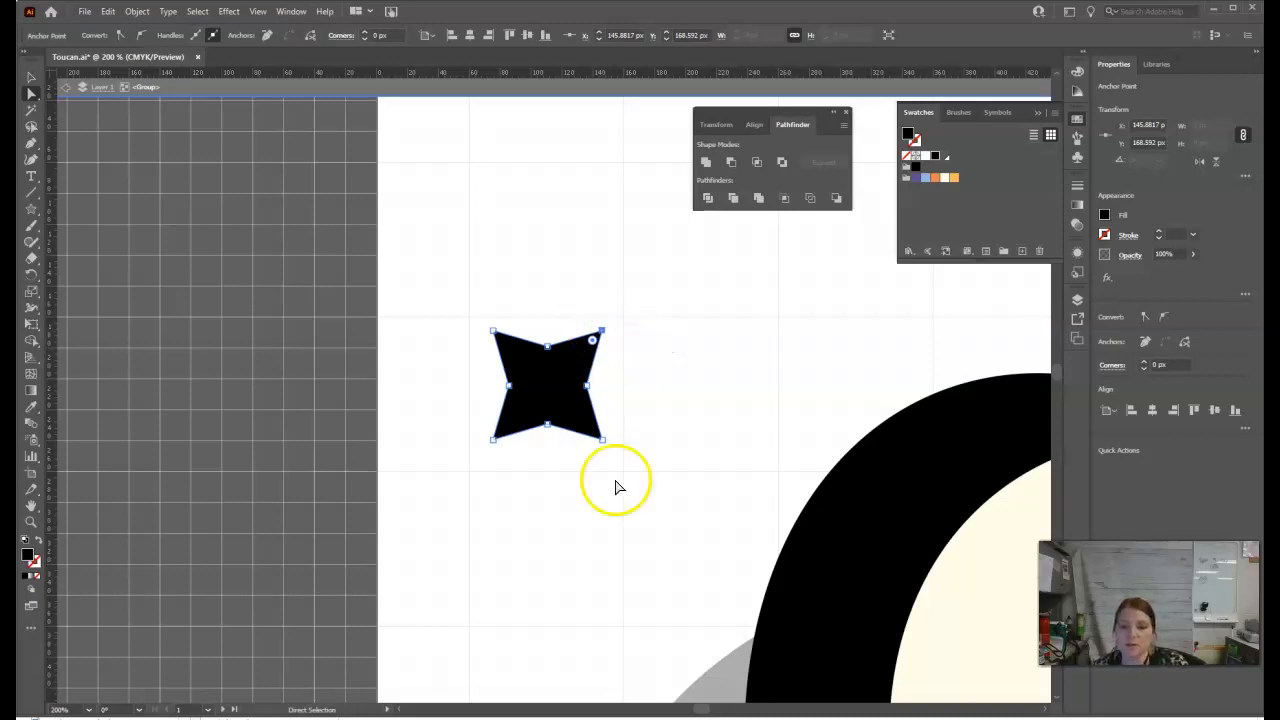
Move the whole star so that it overlaps the upper edge of the toucan's black head
{"action": "left_click", "coordinate": [707, 712]}
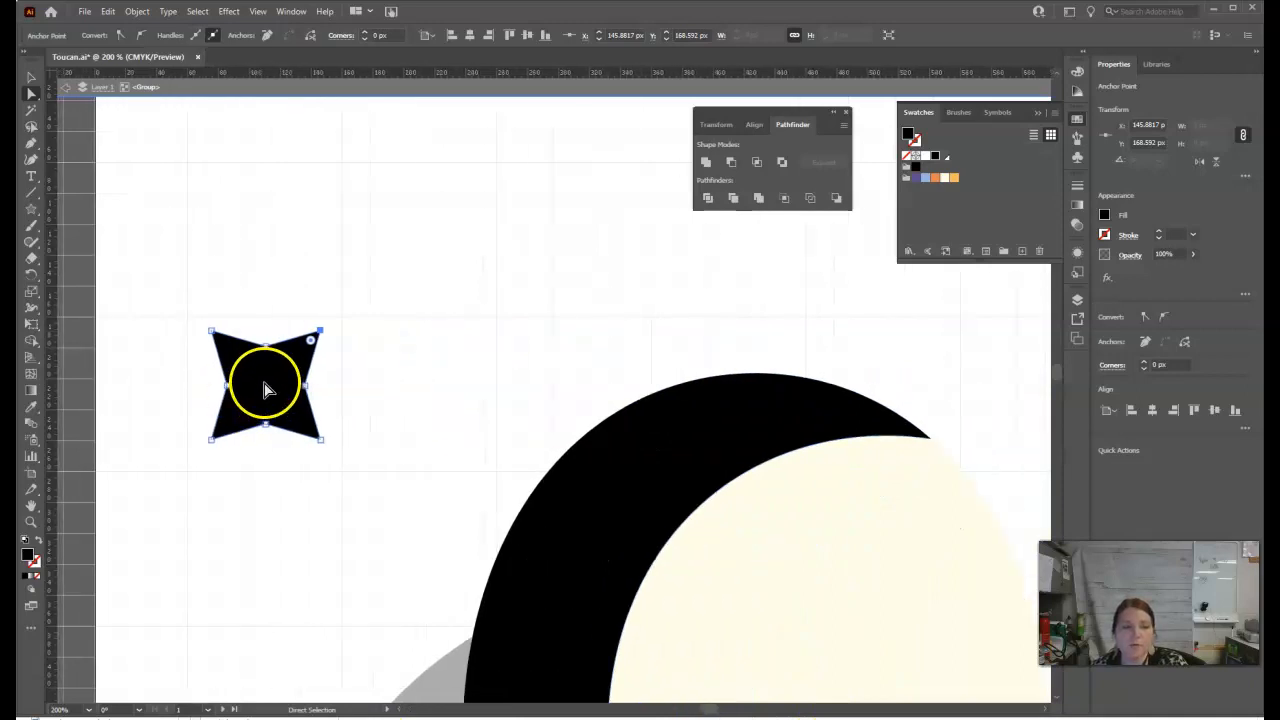
{"action": "left_click", "coordinate": [31, 79]}
{"action": "left_click_drag", "start_coordinate": [266, 425], "coordinate": [677, 398]}
Reshape the star's two left tips by pulling their anchor points outward into feather spikes over the head
{"action": "left_click", "coordinate": [31, 93]}
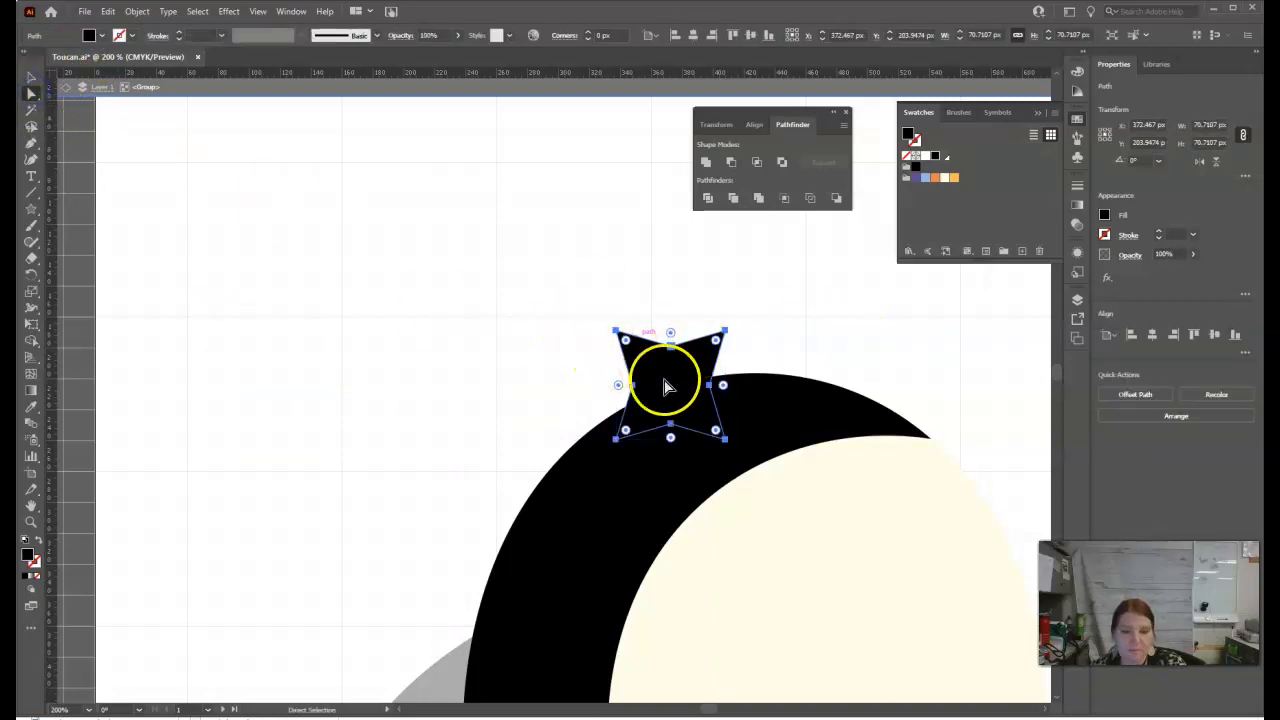
{"action": "left_click", "coordinate": [616, 331]}
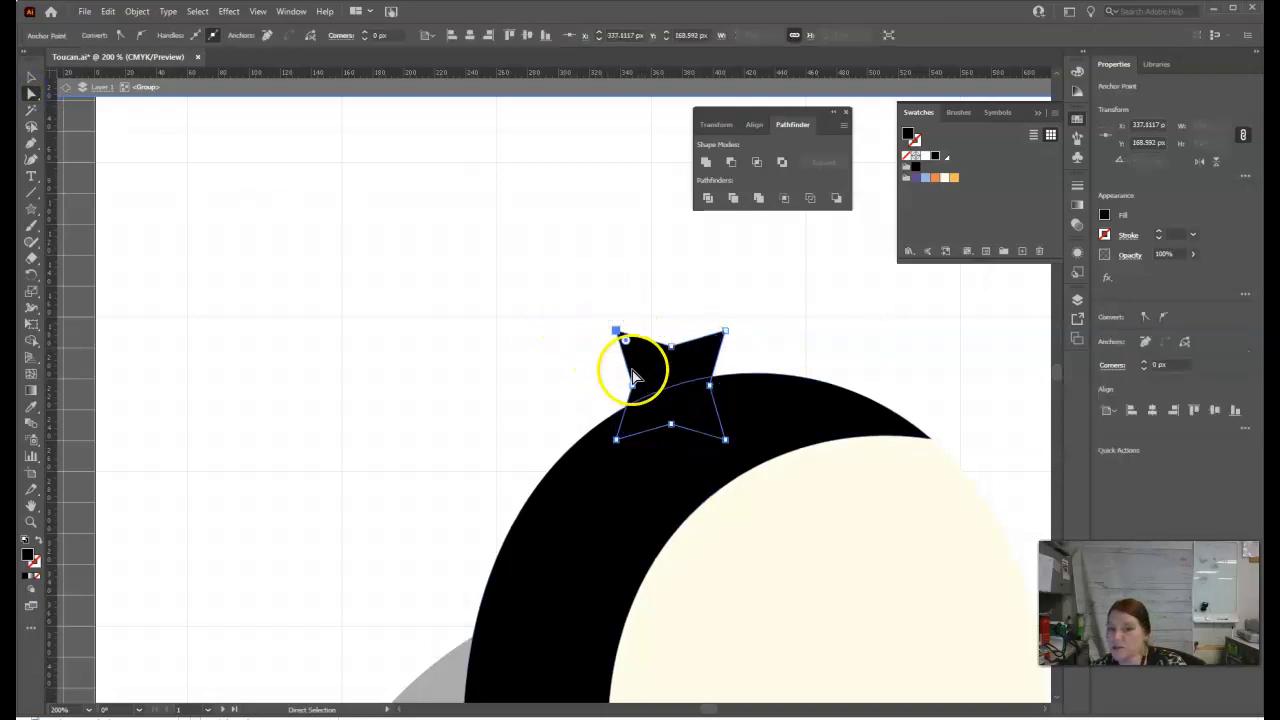
{"action": "left_click", "coordinate": [624, 321]}
{"action": "left_click_drag", "start_coordinate": [616, 331], "coordinate": [572, 385]}
{"action": "left_click", "coordinate": [705, 330]}
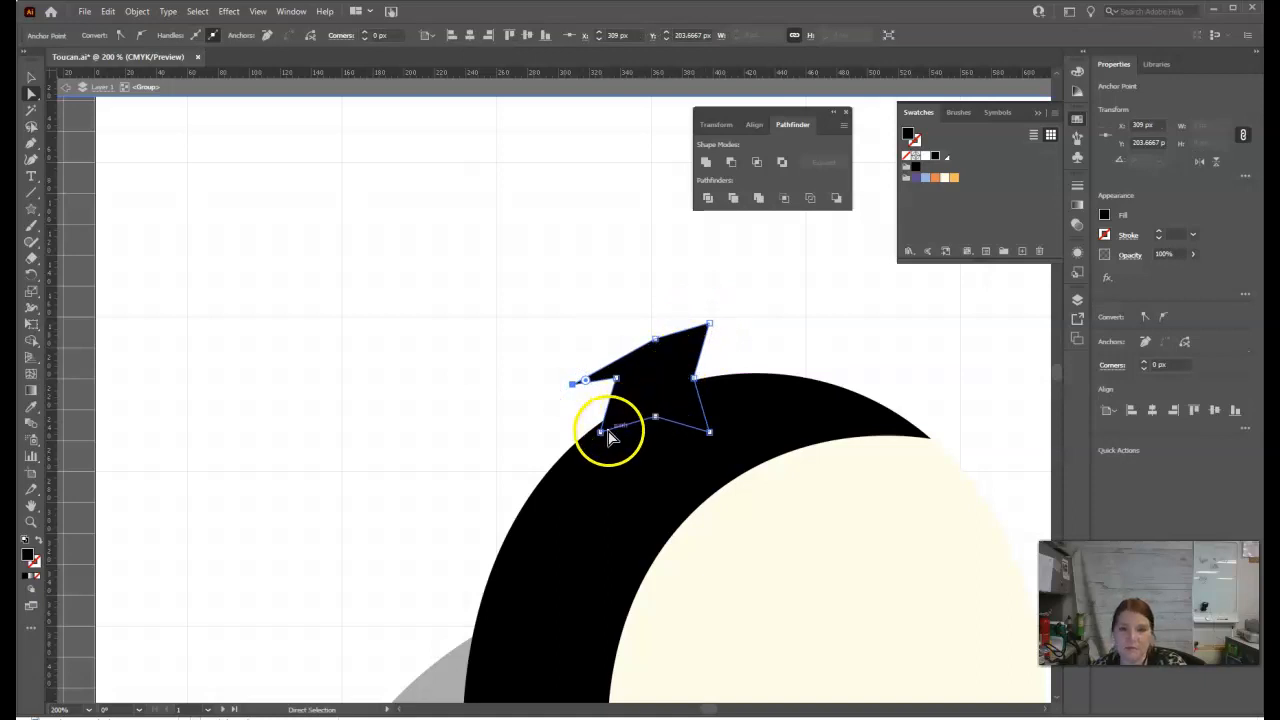
{"action": "left_click_drag", "start_coordinate": [600, 432], "coordinate": [563, 432]}
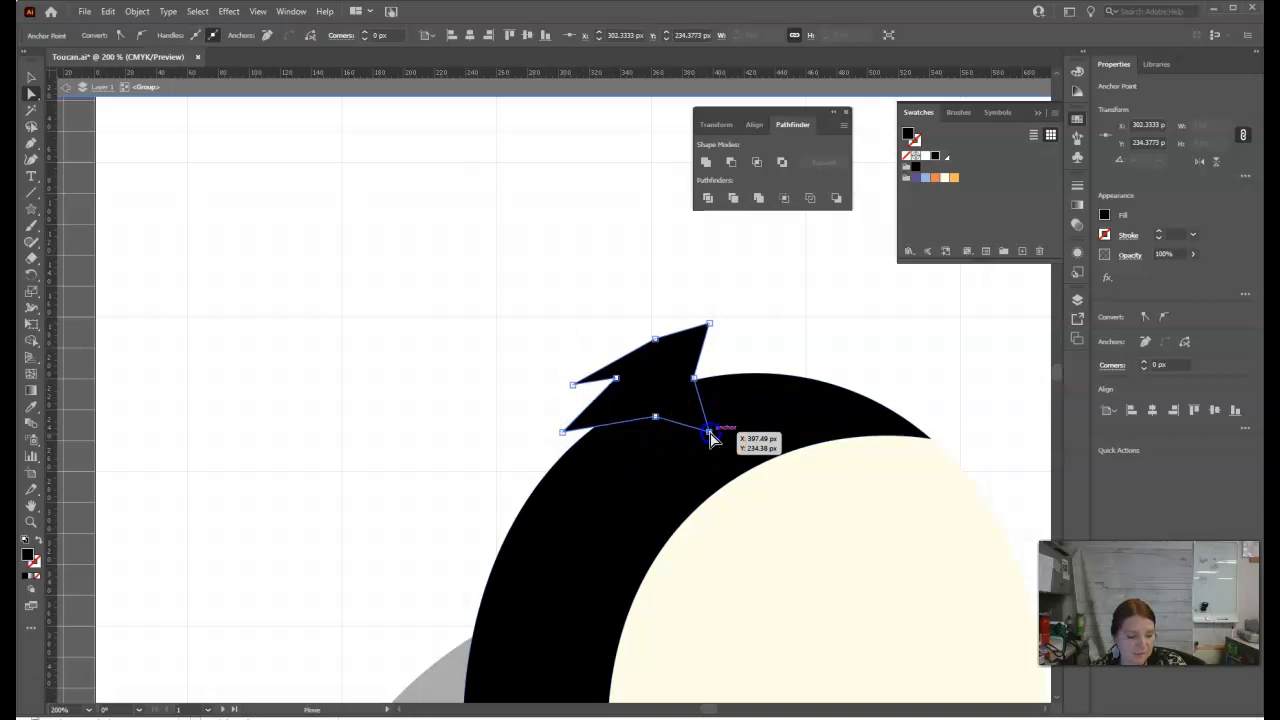
Pull the star's two right tips outward into spikes and lower the upper inner anchor onto the head's edge
{"action": "left_click_drag", "start_coordinate": [710, 436], "coordinate": [750, 362]}
{"action": "left_click_drag", "start_coordinate": [710, 324], "coordinate": [734, 336]}
{"action": "left_click_drag", "start_coordinate": [654, 341], "coordinate": [662, 380]}
{"action": "left_click", "coordinate": [814, 330]}
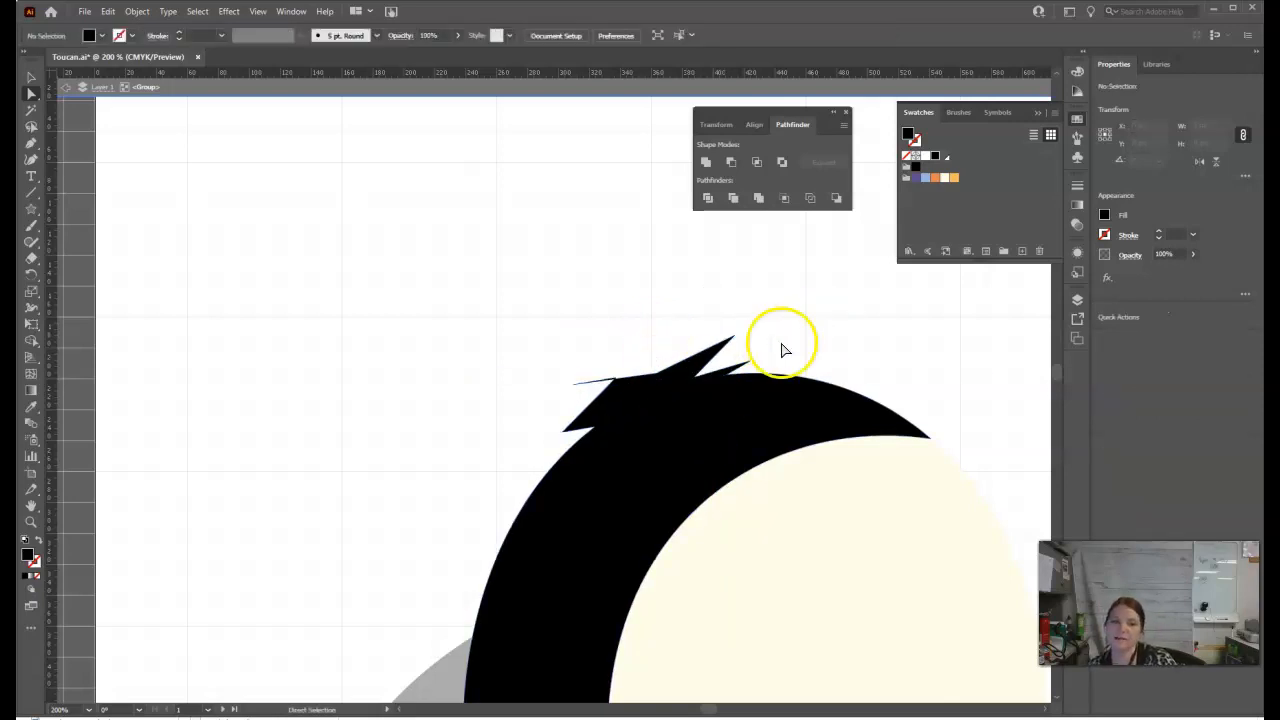
Thicken the thin upper-left feather spike by raising its tip and lowering the inner anchor beneath it
{"action": "left_click", "coordinate": [588, 380]}
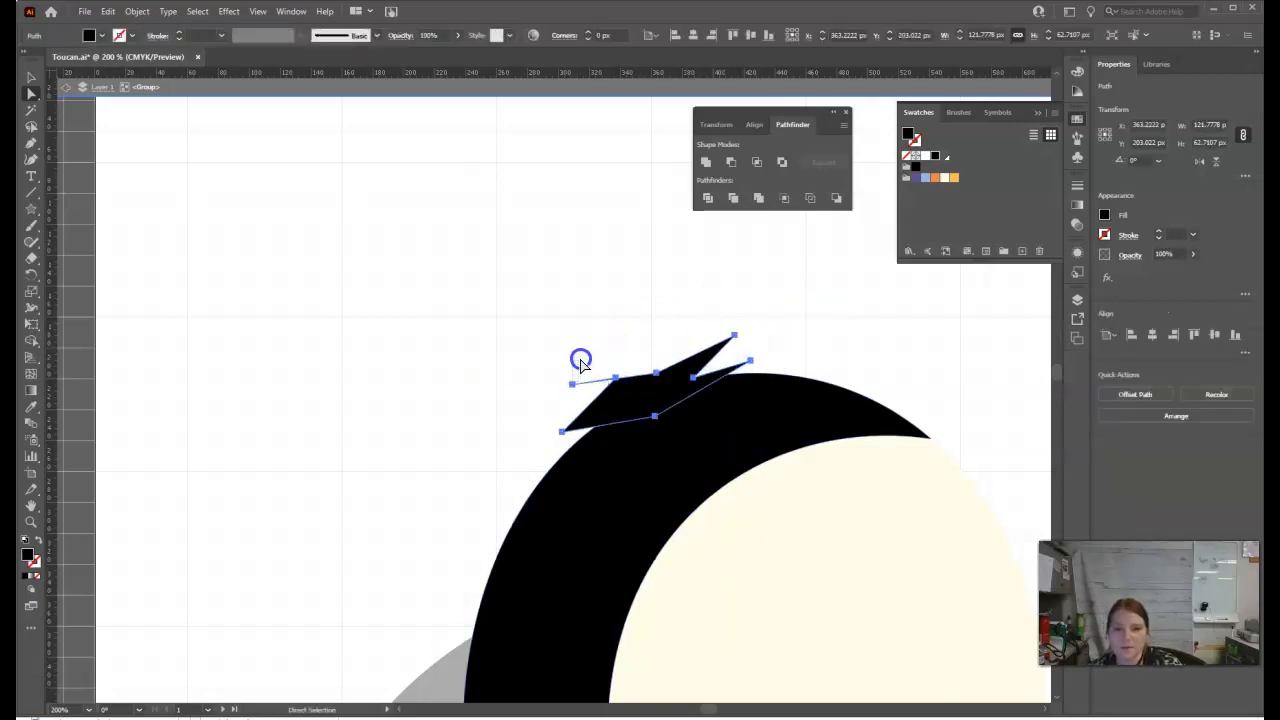
{"action": "left_click_drag", "start_coordinate": [573, 381], "coordinate": [567, 354]}
{"action": "left_click_drag", "start_coordinate": [617, 388], "coordinate": [569, 366]}
{"action": "left_click", "coordinate": [806, 360]}
{"action": "left_click", "coordinate": [663, 377]}
{"action": "left_click", "coordinate": [677, 443]}
{"action": "left_click", "coordinate": [643, 390]}
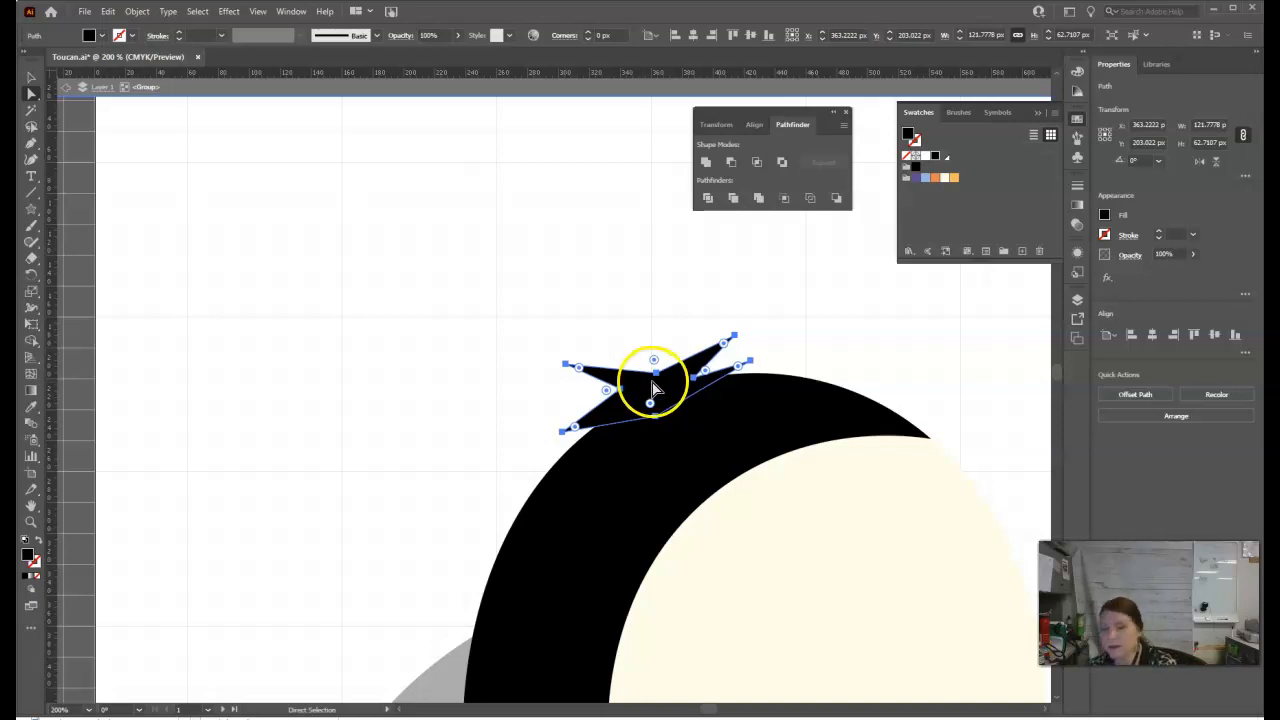
Unite the feather tuft with the black body shape into a single path
{"action": "key", "text": "v"}
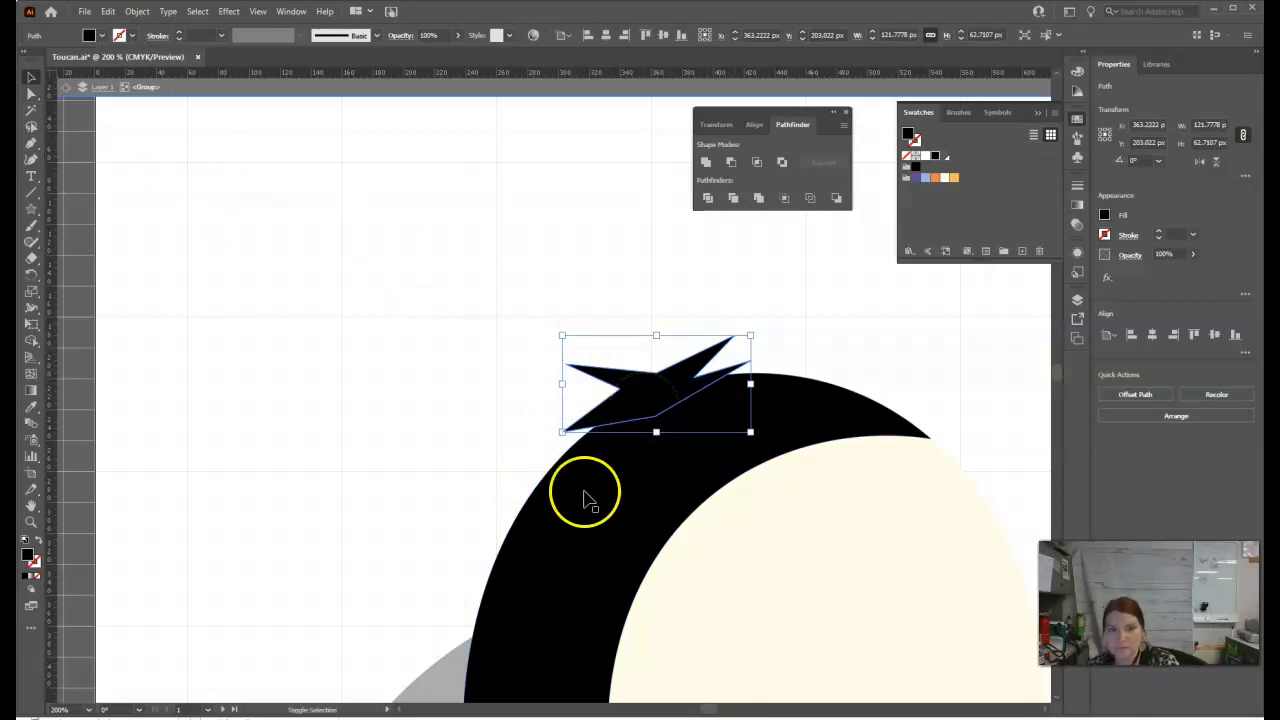
{"action": "left_click", "coordinate": [561, 516], "text": "shift"}
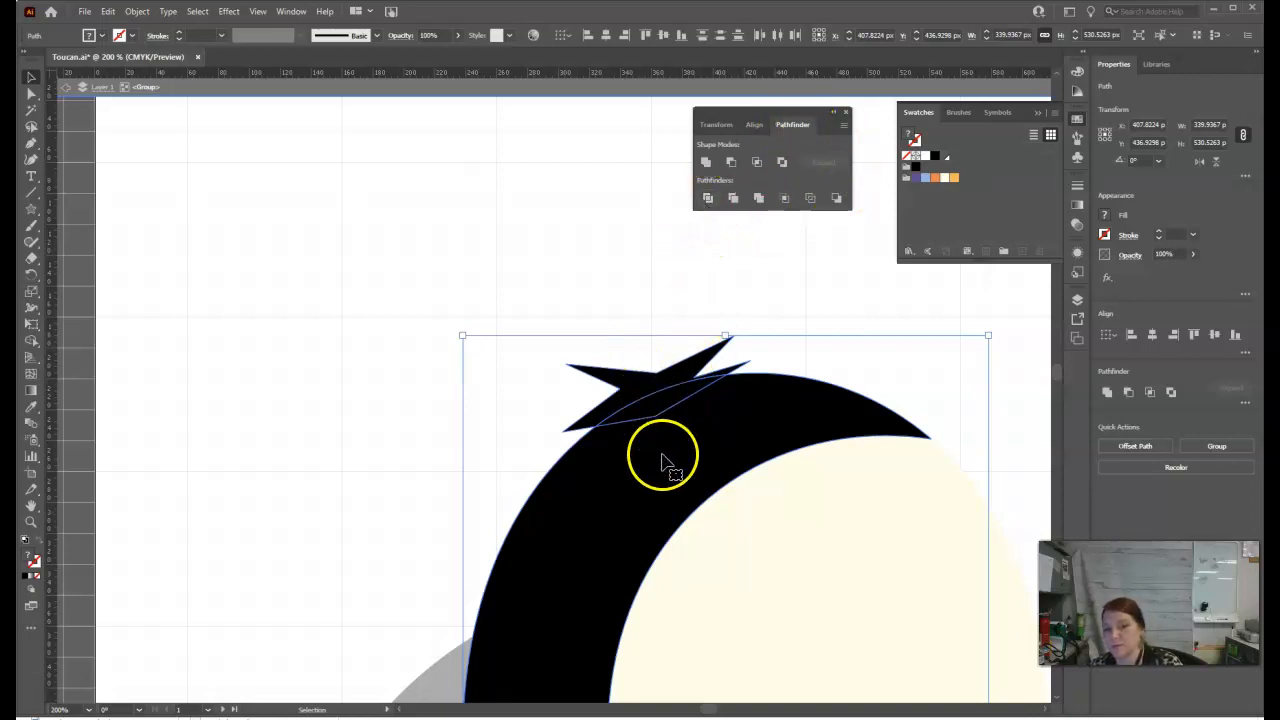
{"action": "left_click", "coordinate": [707, 163]}
{"action": "left_click", "coordinate": [634, 421]}
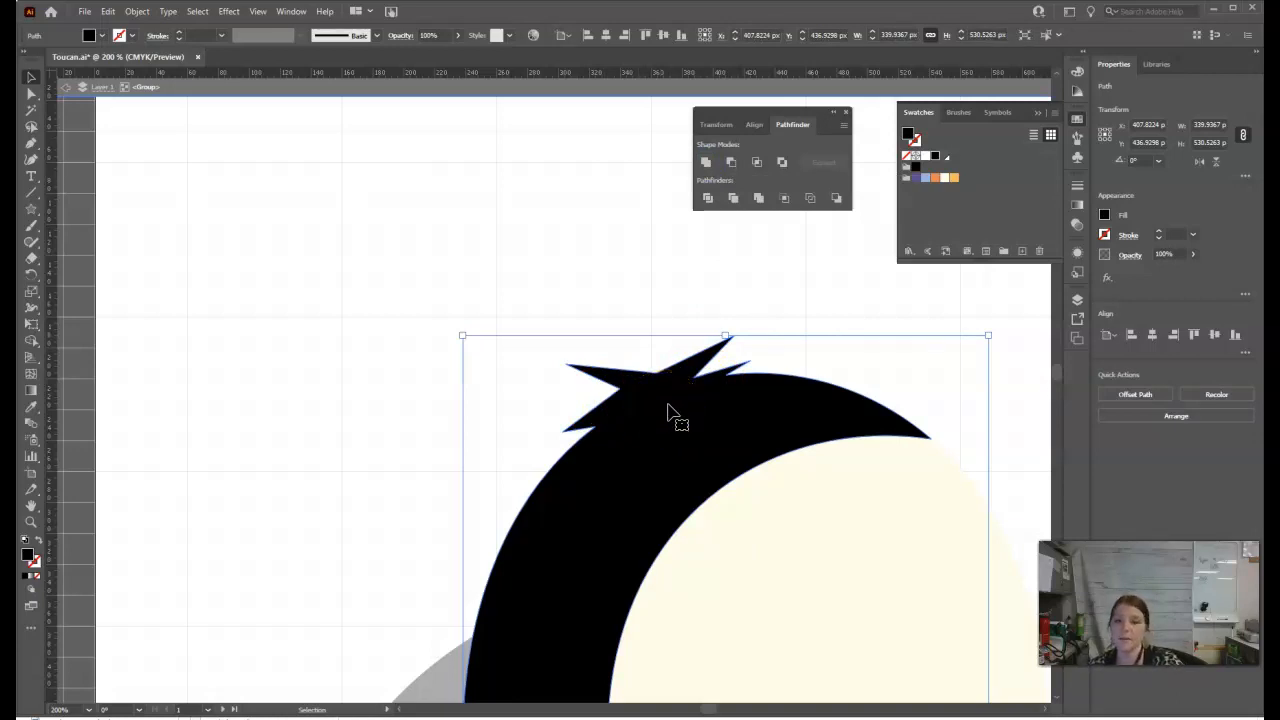
Fit the artboard in view, exit the body group's isolation mode, and leave everything deselected
{"action": "key", "text": "ctrl+0"}
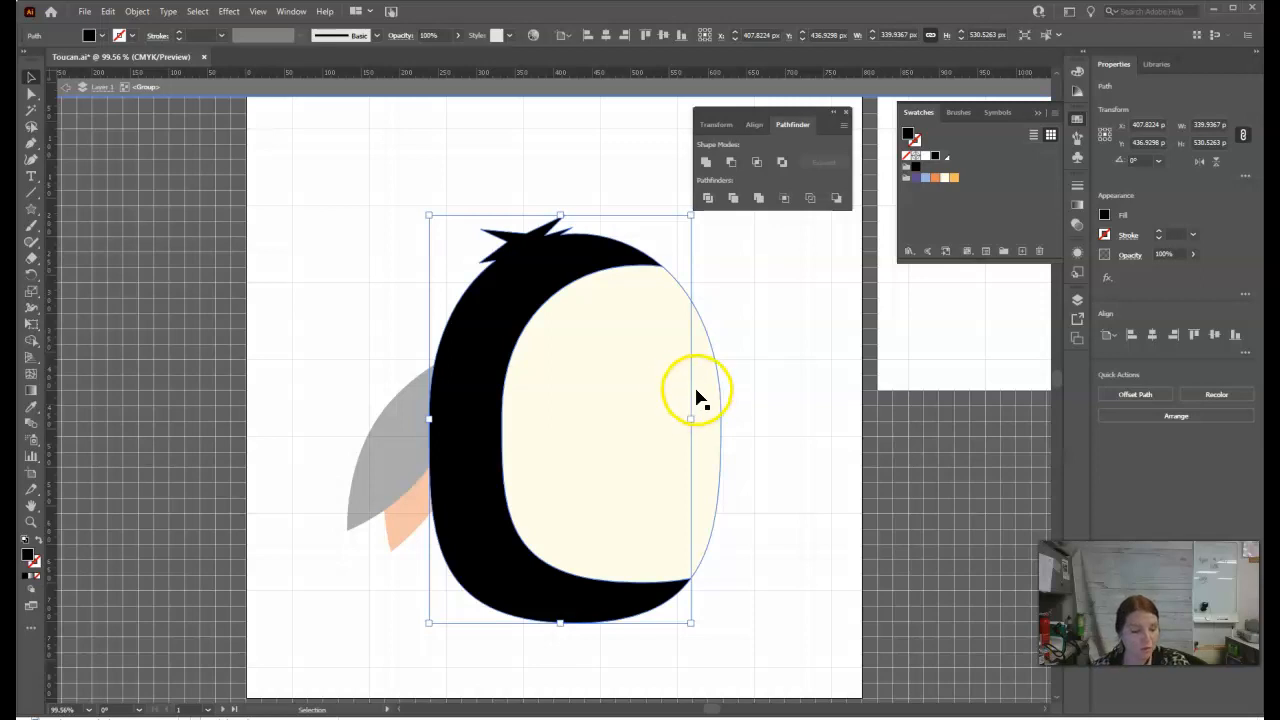
{"action": "double_click", "coordinate": [195, 298]}
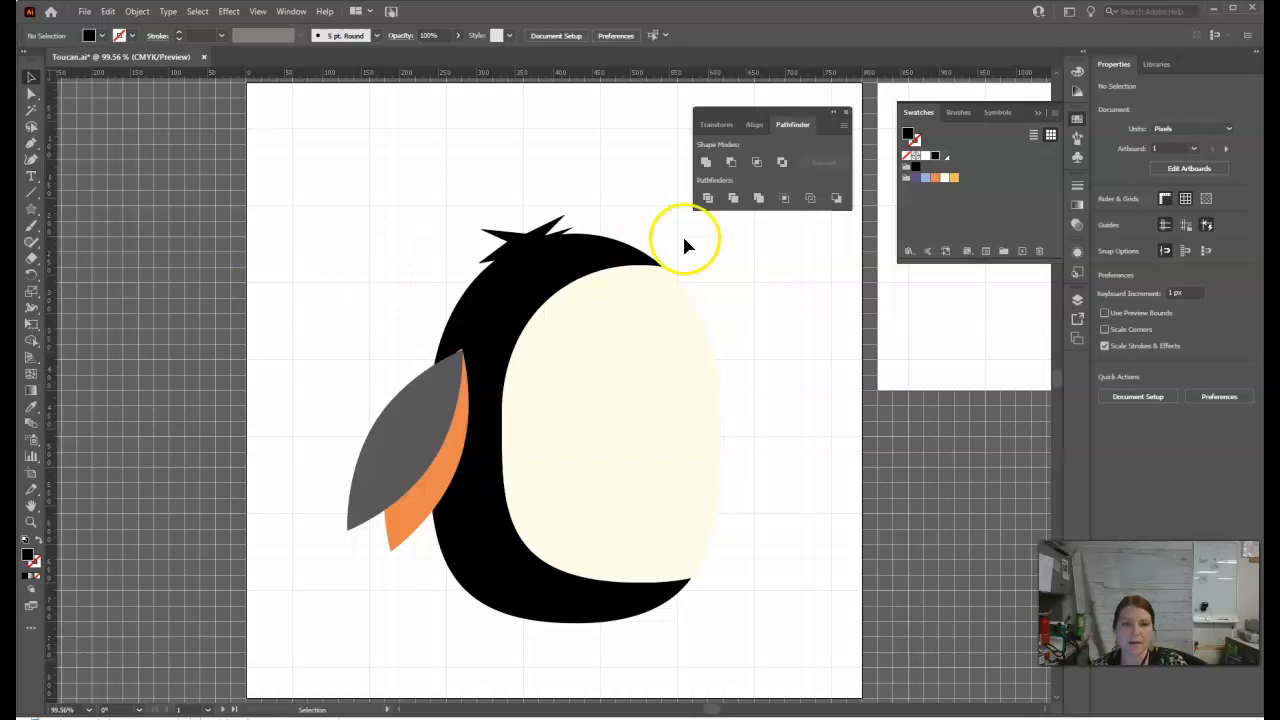
{"action": "left_click", "coordinate": [596, 252]}
{"action": "left_click", "coordinate": [388, 495]}
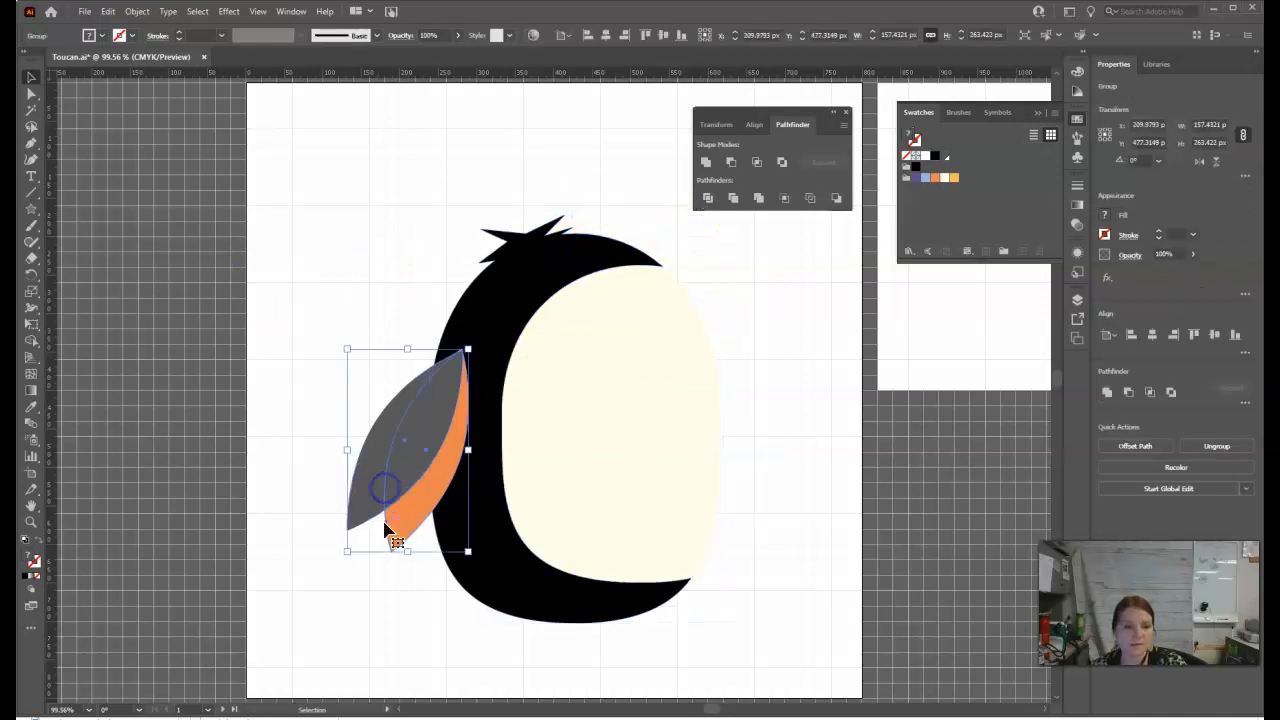
{"action": "left_click", "coordinate": [729, 433]}
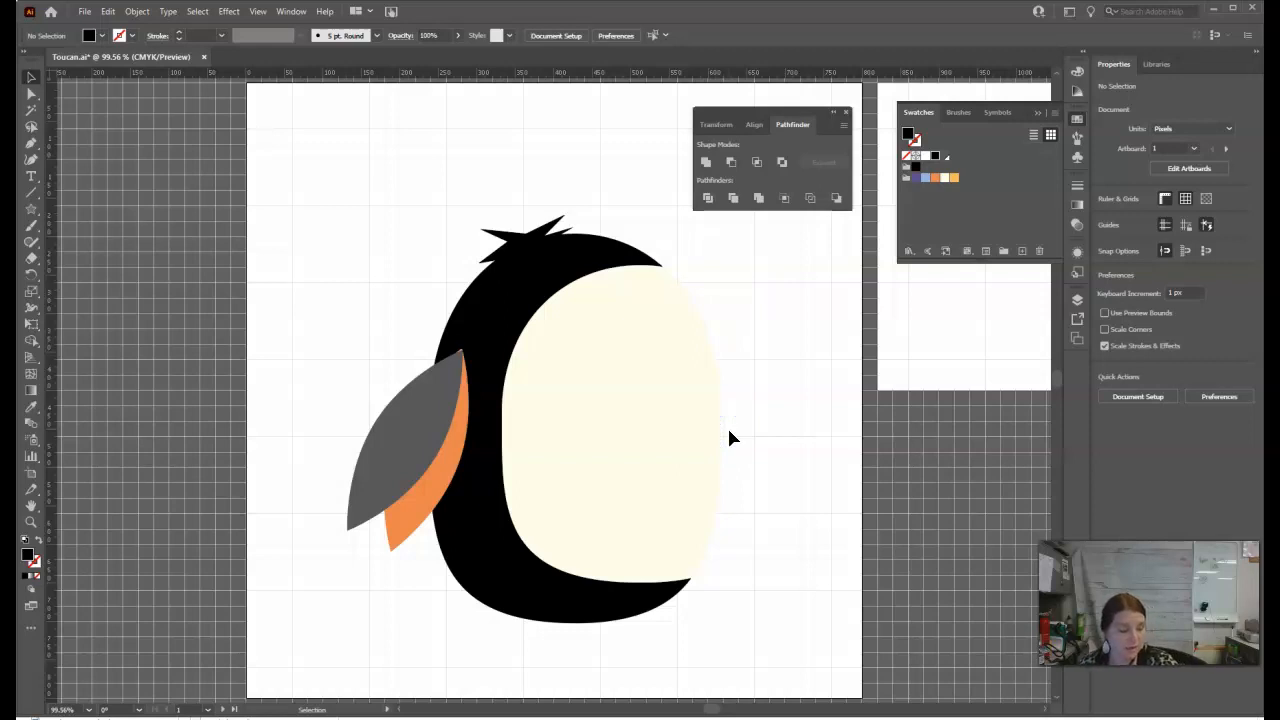
Create a 75 by 75 px circle above the wing for the eye and fill it with the light orange swatch
{"action": "left_click", "coordinate": [29, 213]}
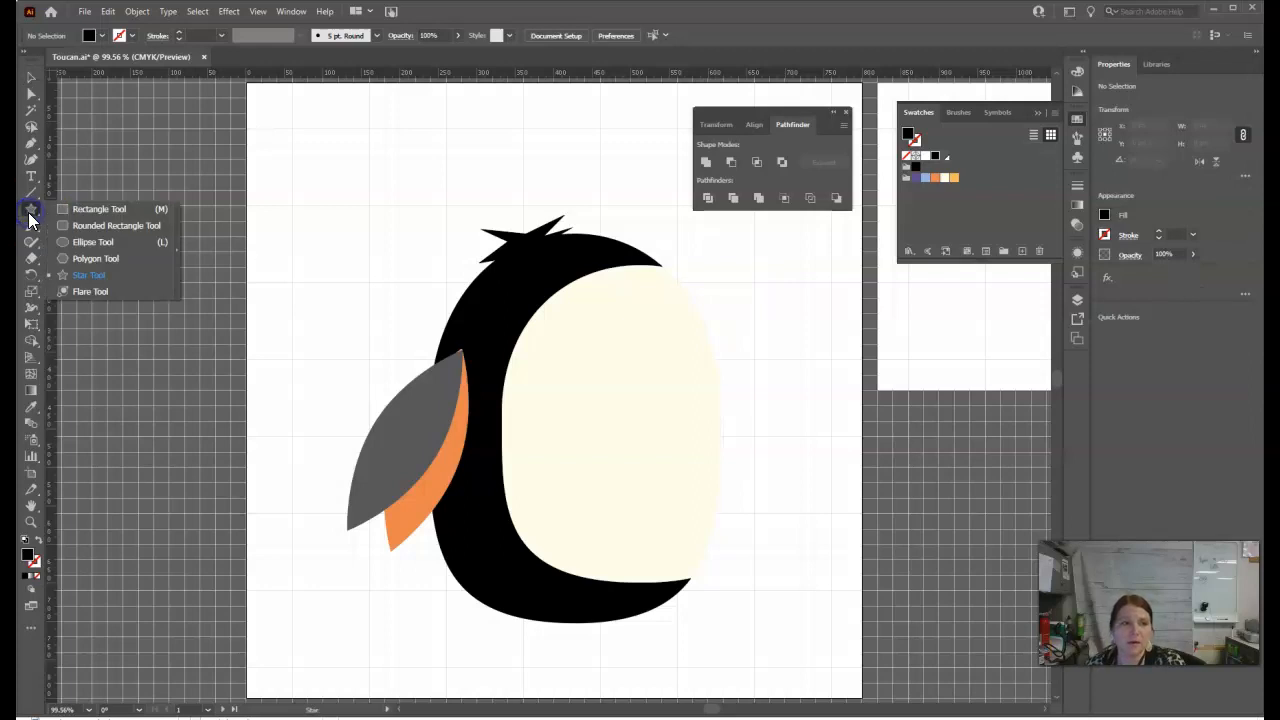
{"action": "left_click", "coordinate": [95, 242]}
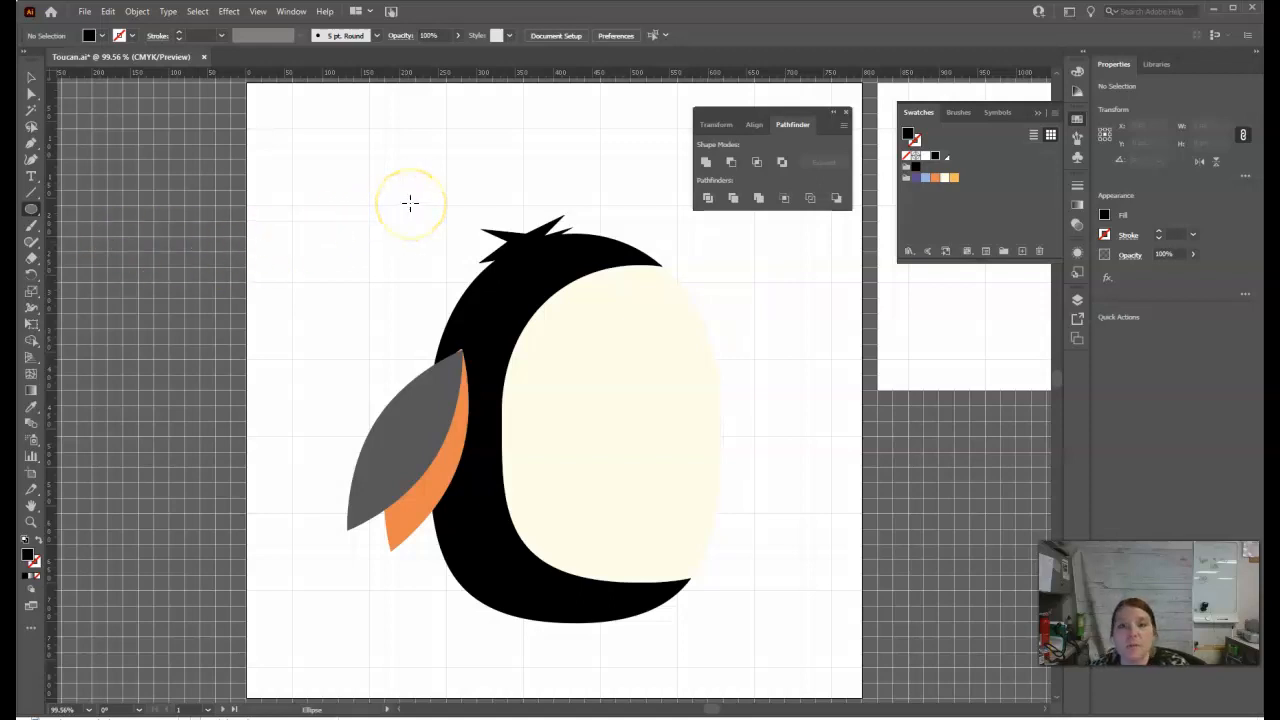
{"action": "left_click", "coordinate": [383, 165]}
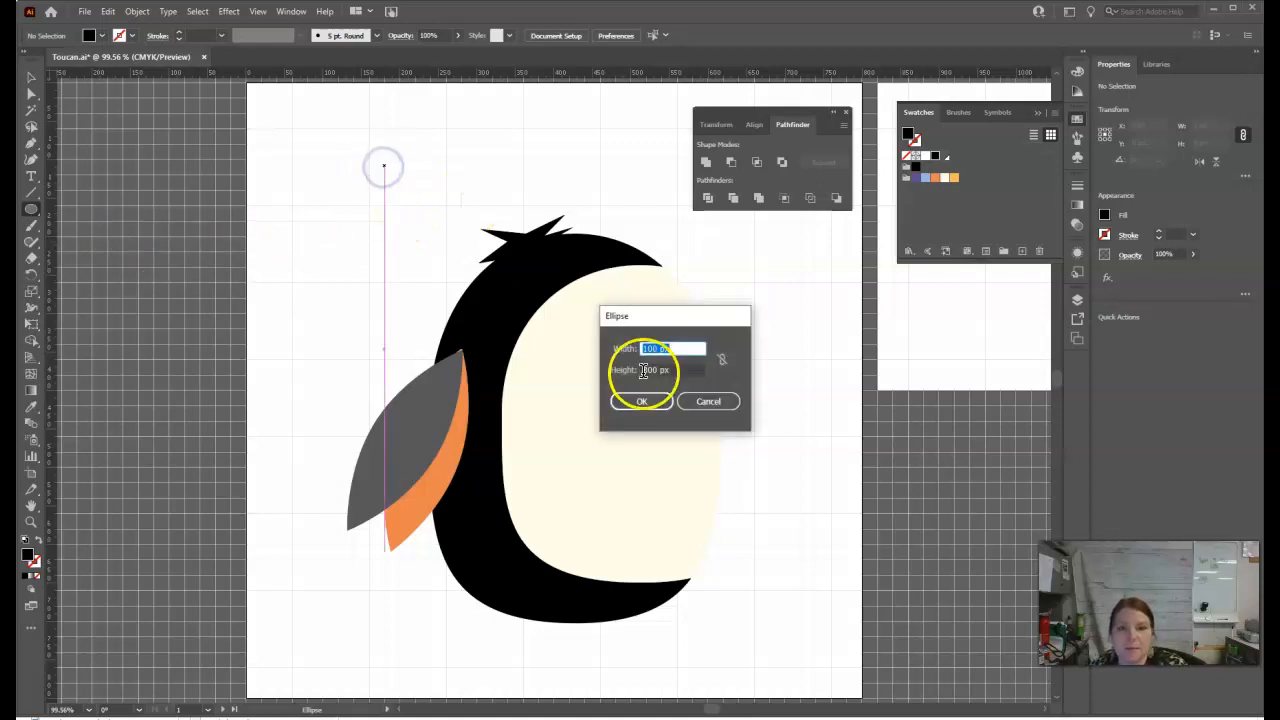
{"action": "type", "text": "75"}
{"action": "key", "text": "Tab"}
{"action": "type", "text": "7"}
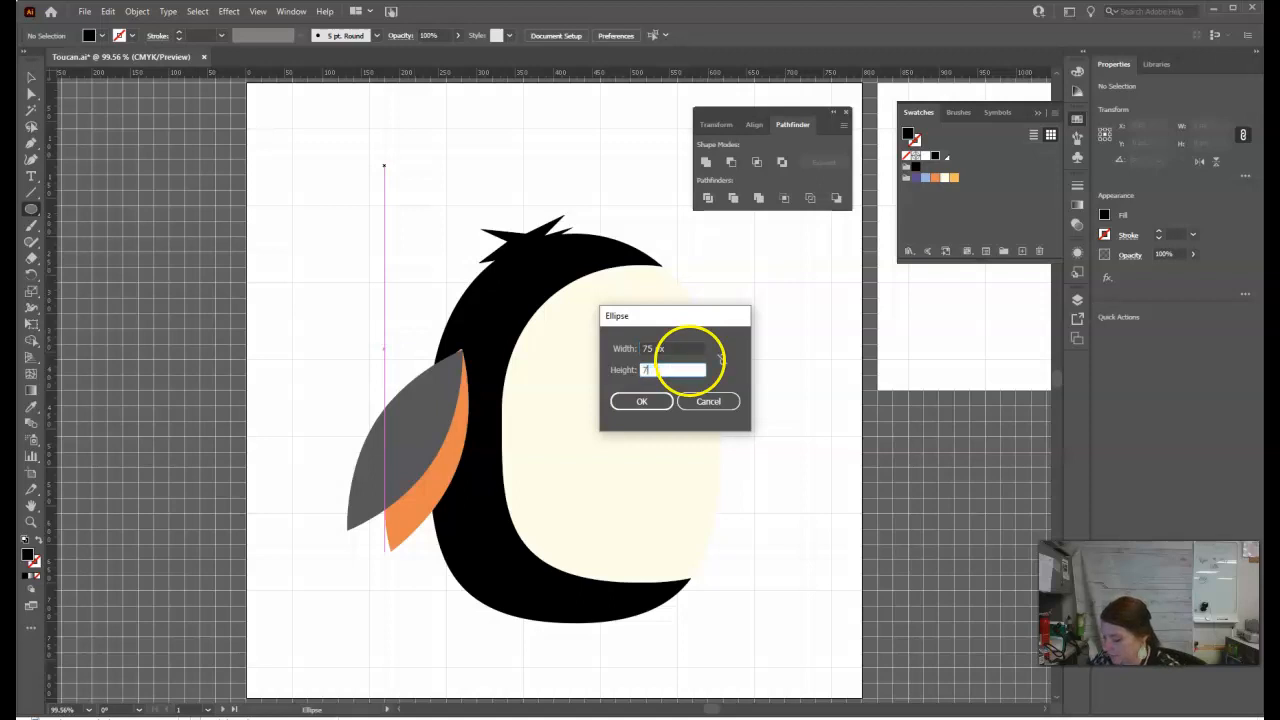
{"action": "left_click", "coordinate": [646, 403]}
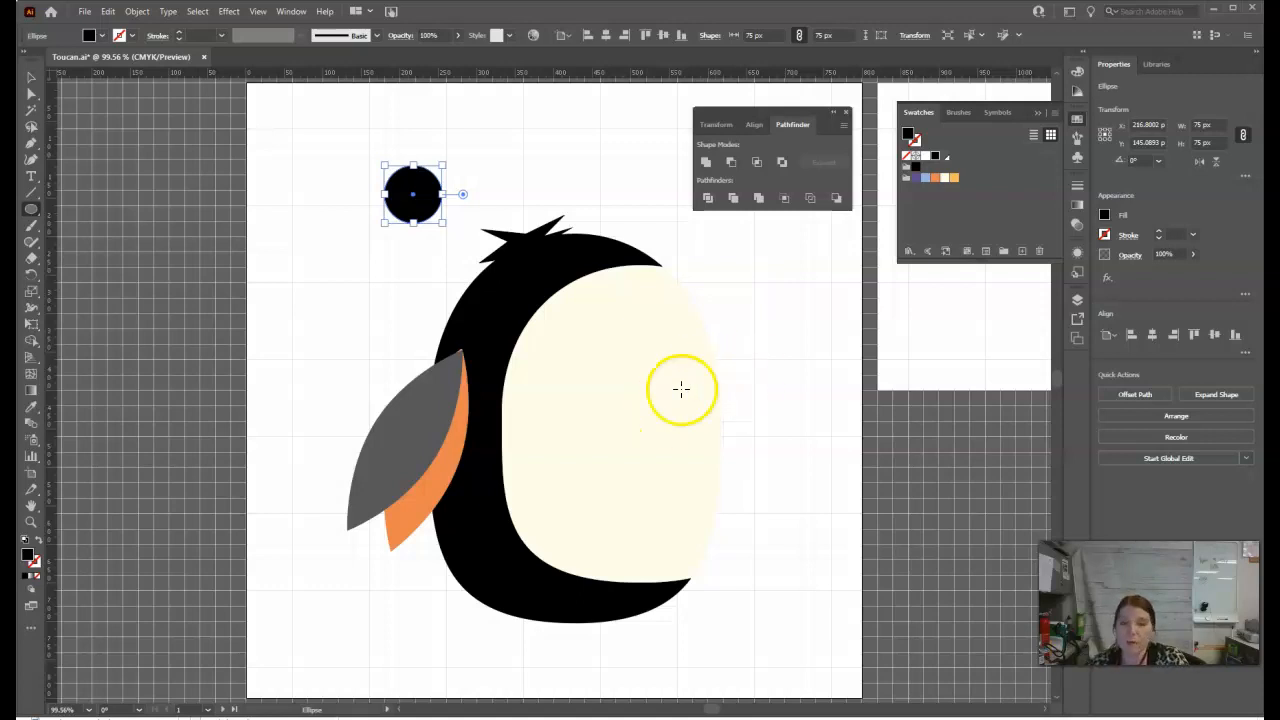
{"action": "left_click", "coordinate": [952, 181]}
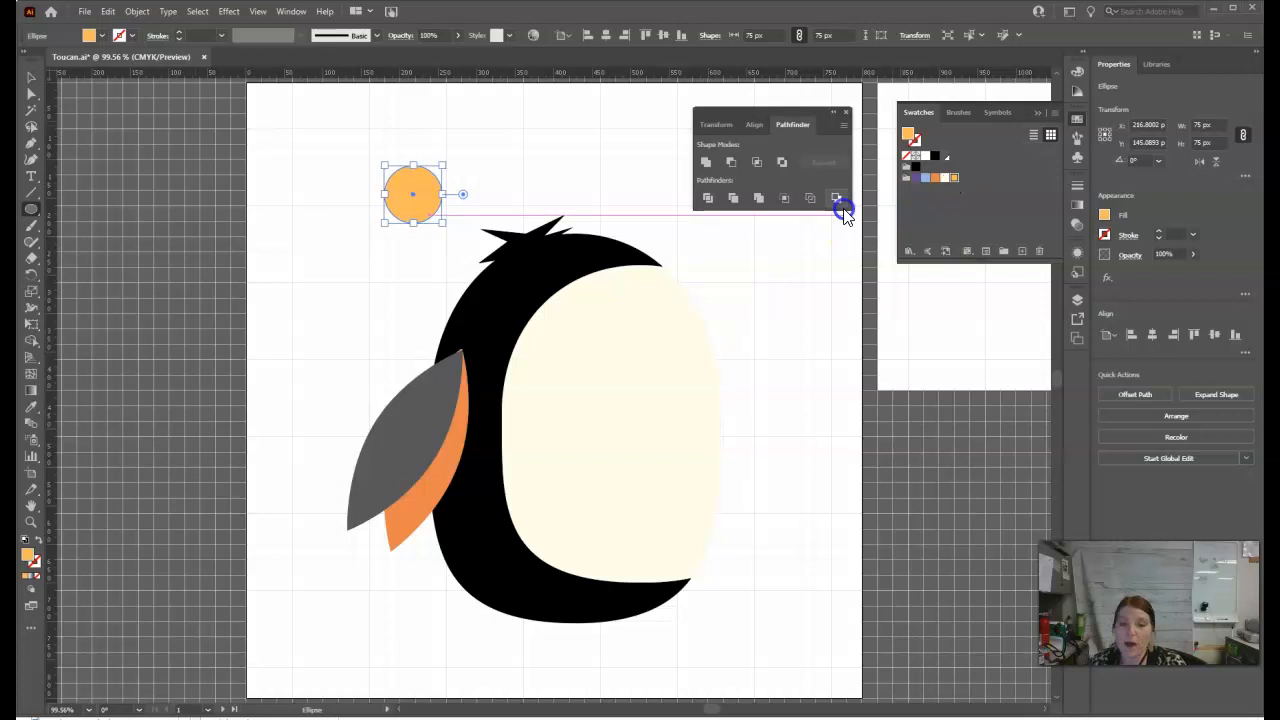
Offset the light orange circle's path by -10 px and fill the new inner circle with the light blue swatch (C=40 M=20 Y=0 K=0)
{"action": "left_click", "coordinate": [137, 11]}
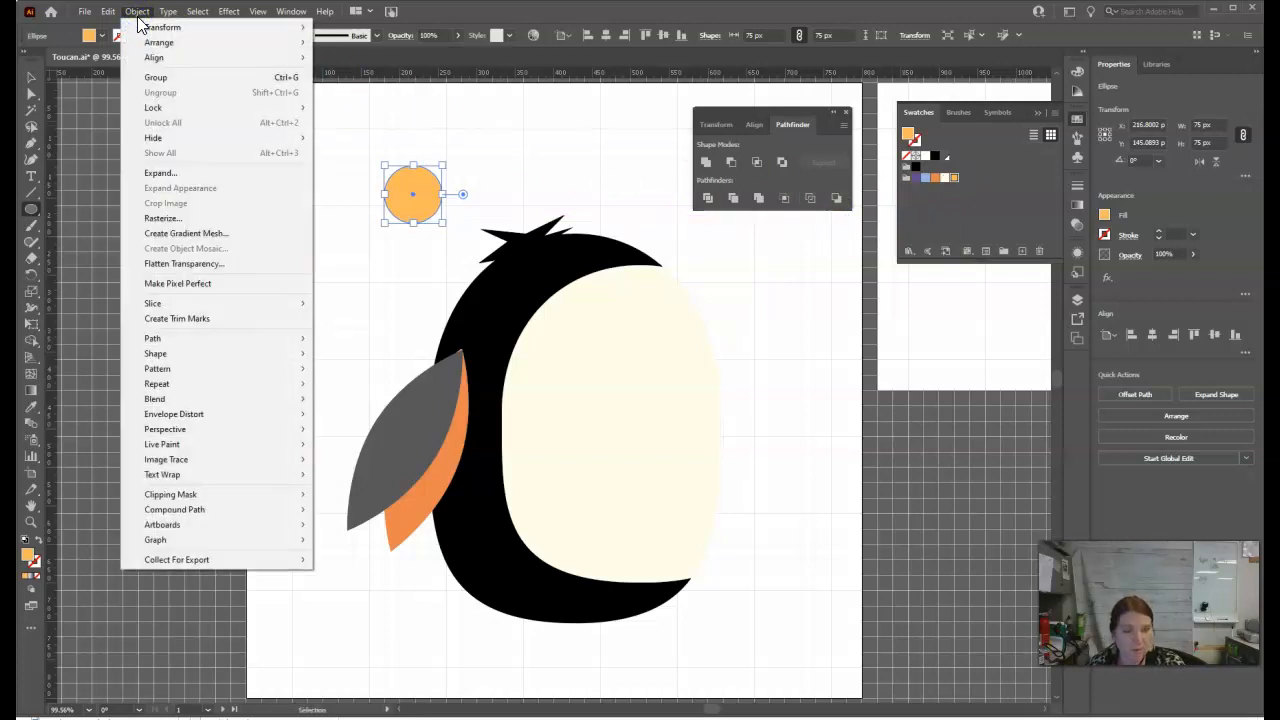
{"action": "mouse_move", "coordinate": [195, 342]}
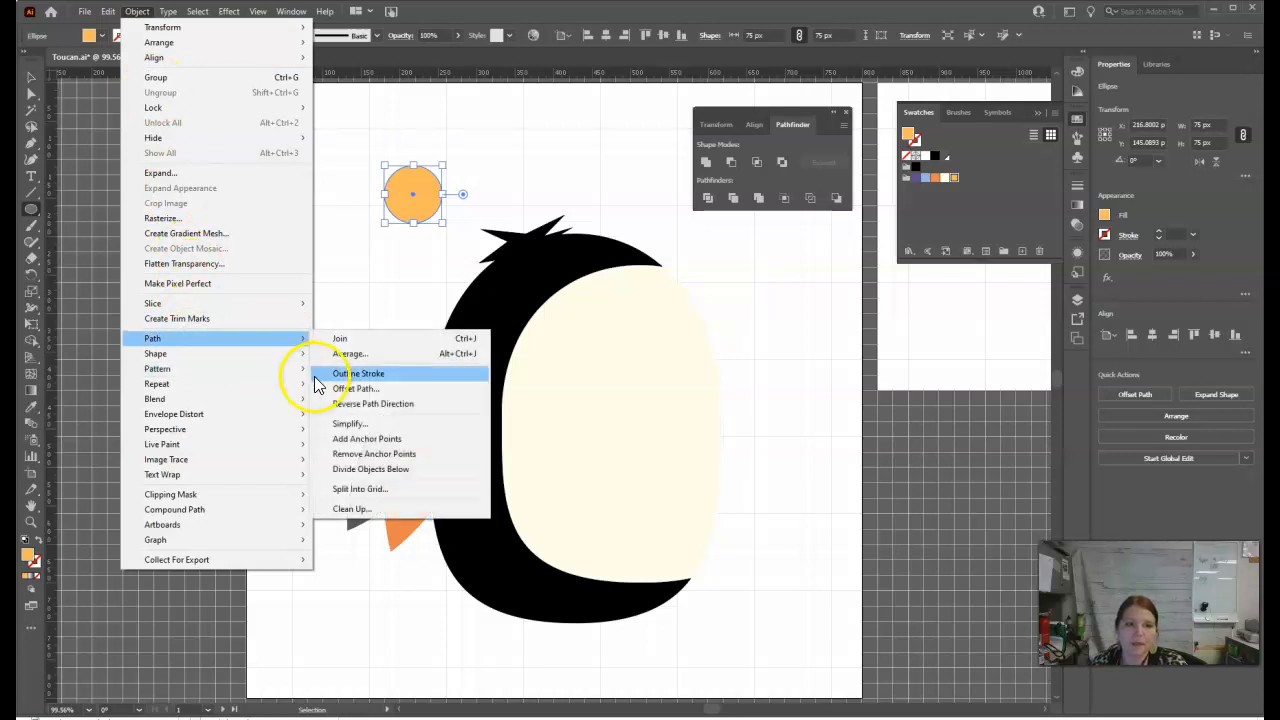
{"action": "left_click", "coordinate": [345, 388]}
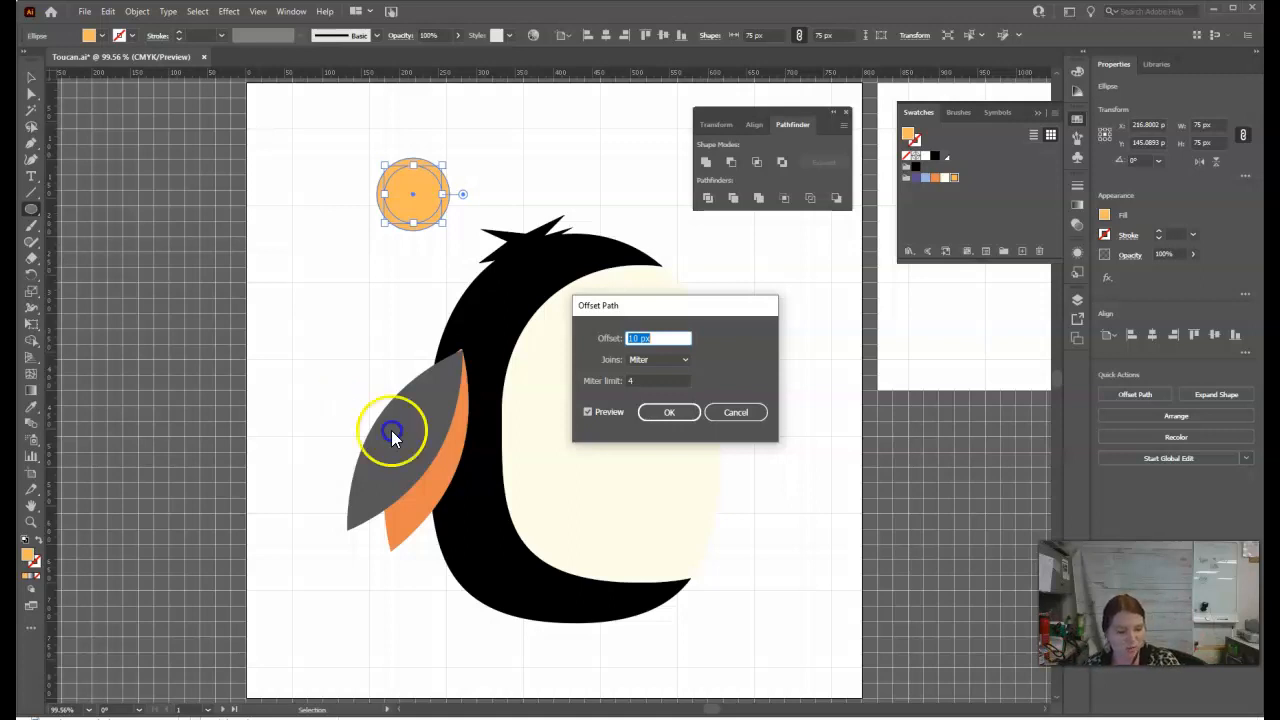
{"action": "left_click", "coordinate": [631, 341]}
{"action": "type", "text": "-"}
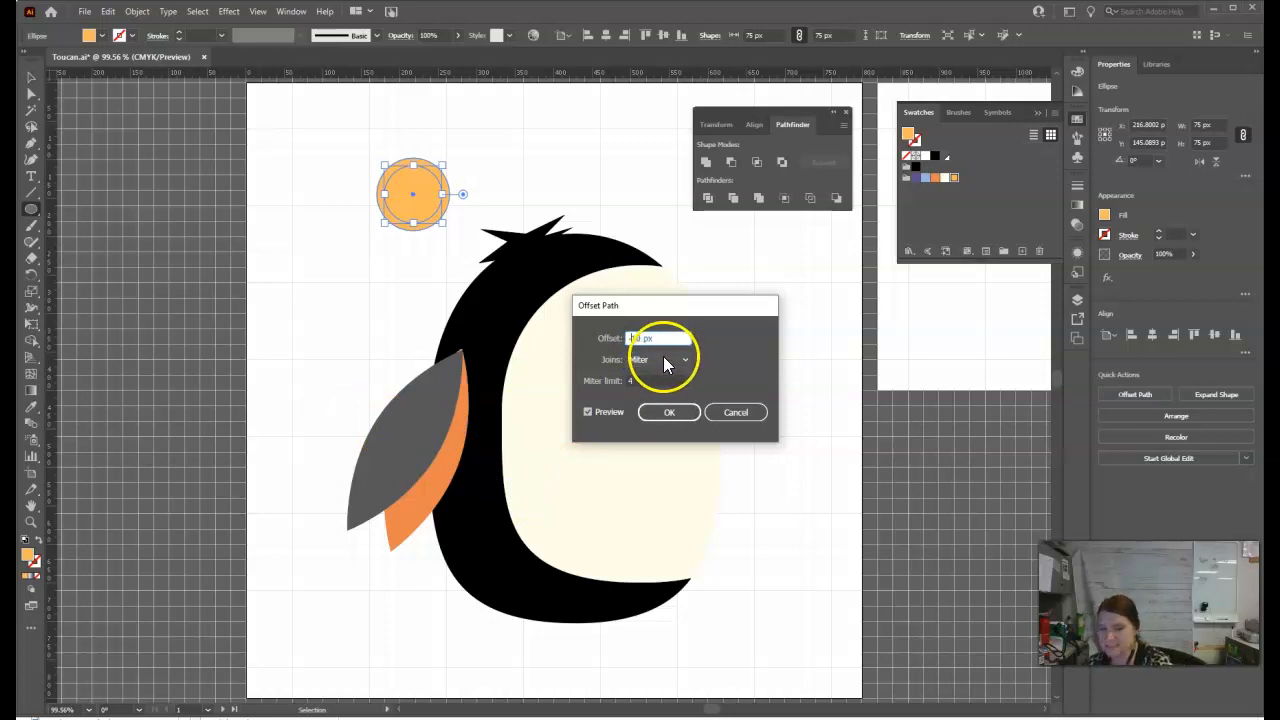
{"action": "key", "text": "Tab"}
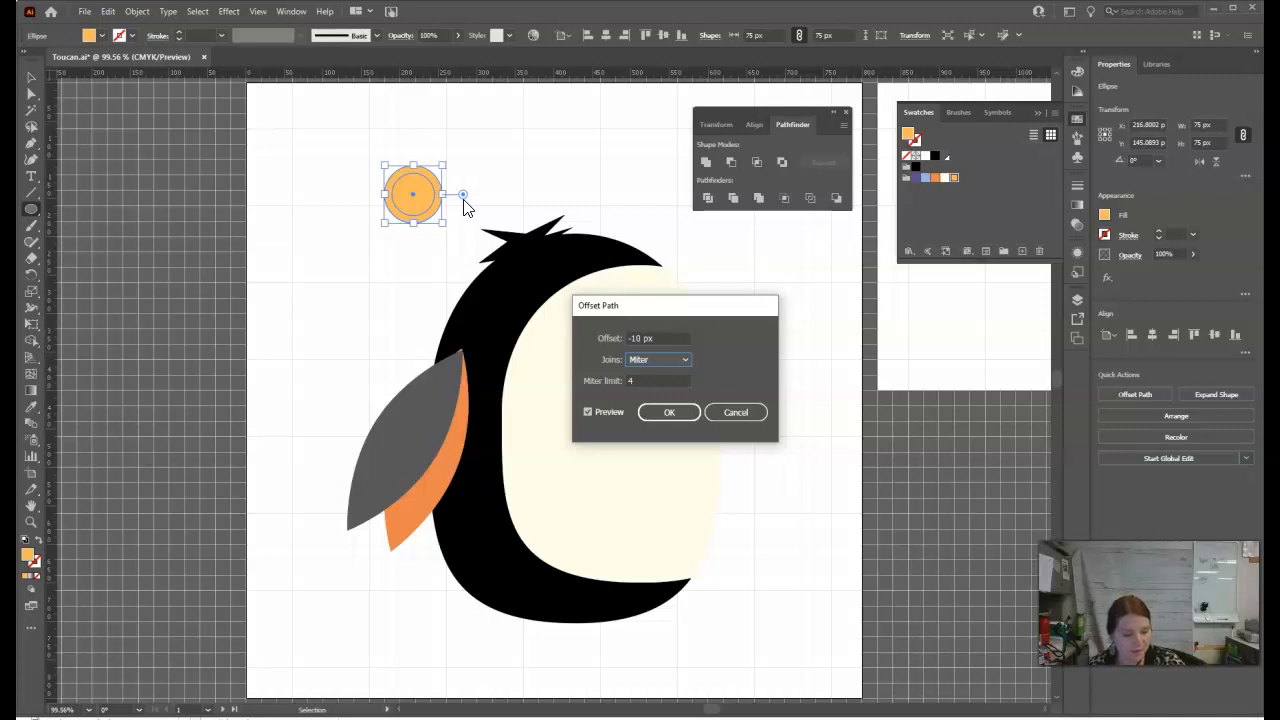
{"action": "left_click", "coordinate": [660, 414]}
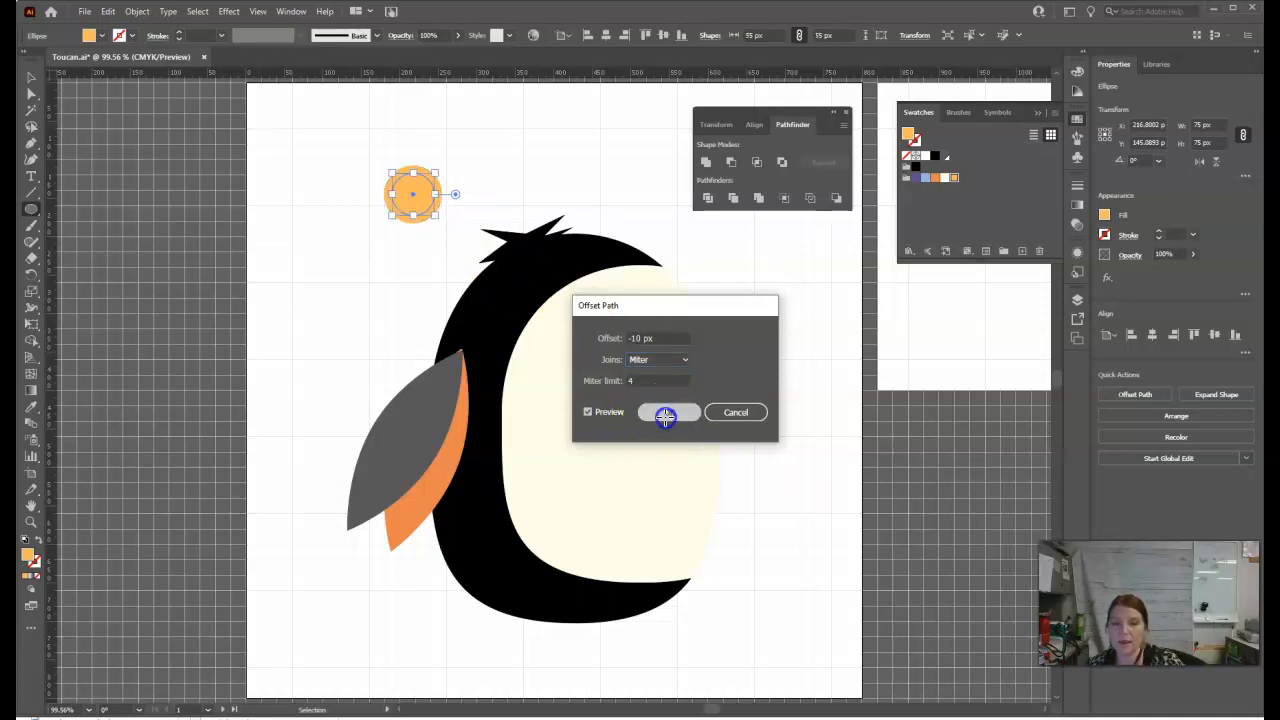
{"action": "left_click", "coordinate": [543, 317]}
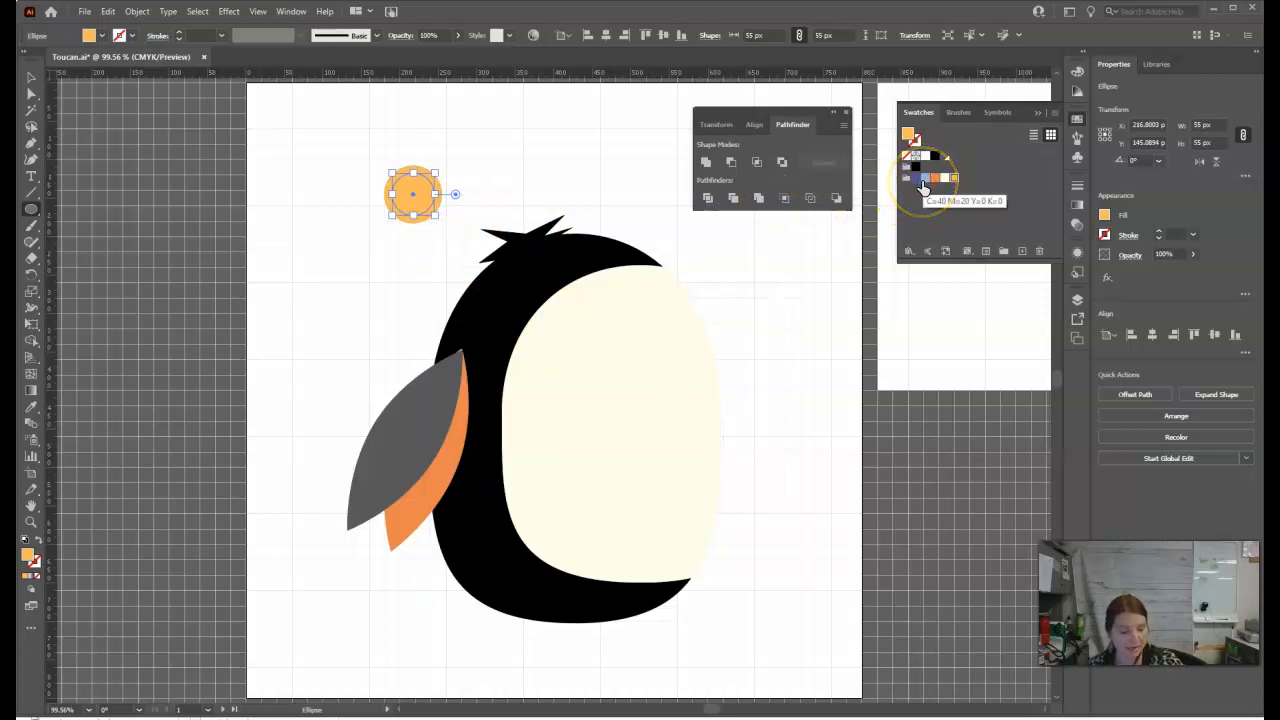
{"action": "left_click", "coordinate": [924, 186]}
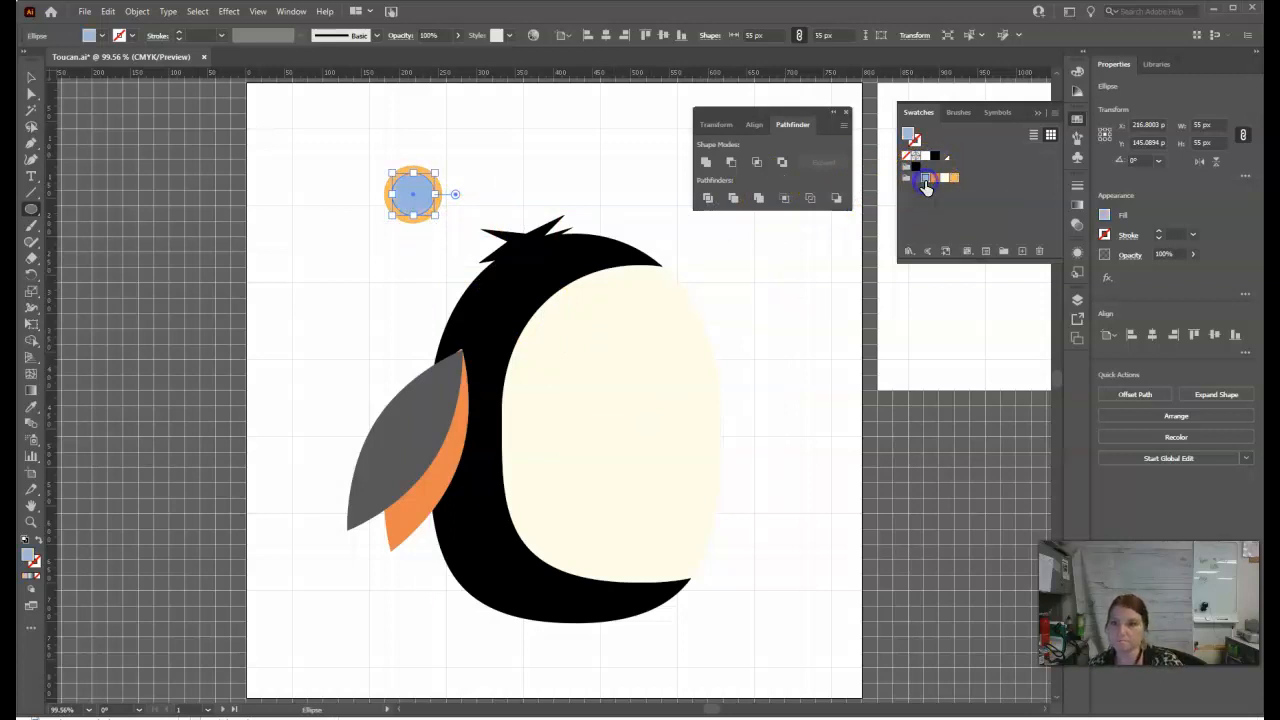
{"action": "left_click", "coordinate": [928, 185]}
Offset the light blue circle's path by -10 px, fill the resulting pupil circle with black, and deselect it
{"action": "left_click", "coordinate": [137, 12]}
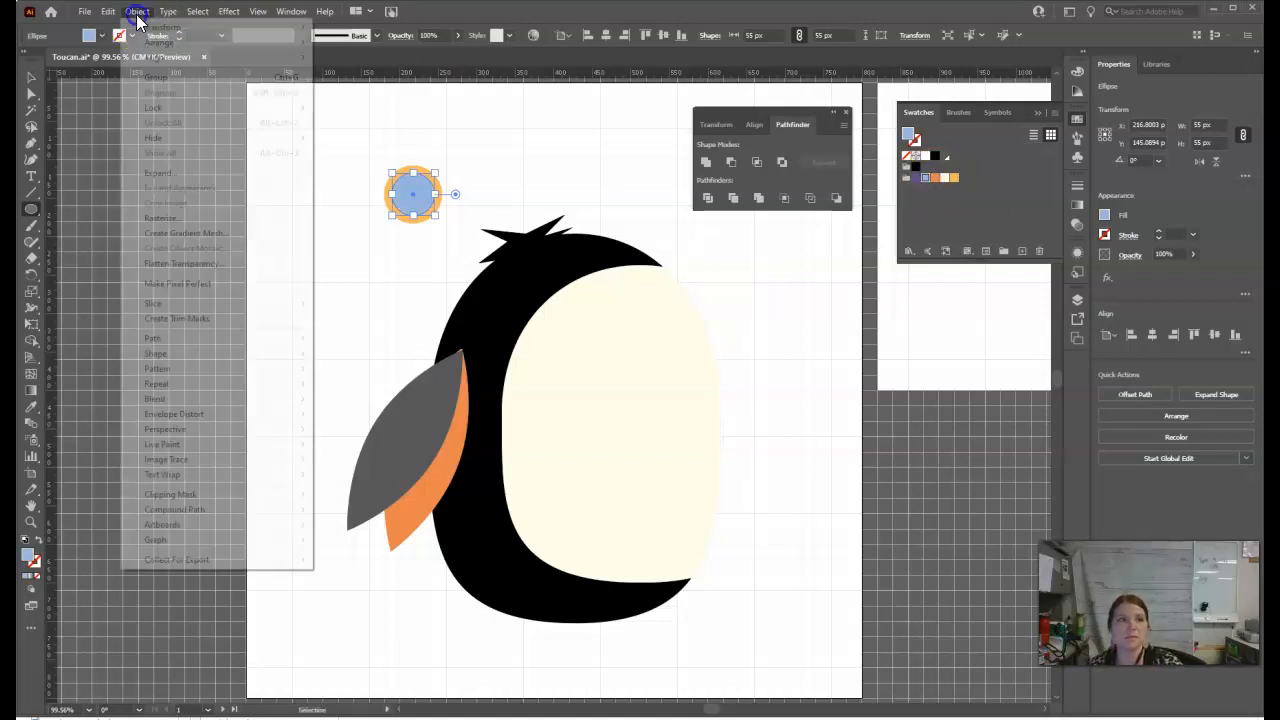
{"action": "left_click", "coordinate": [181, 343]}
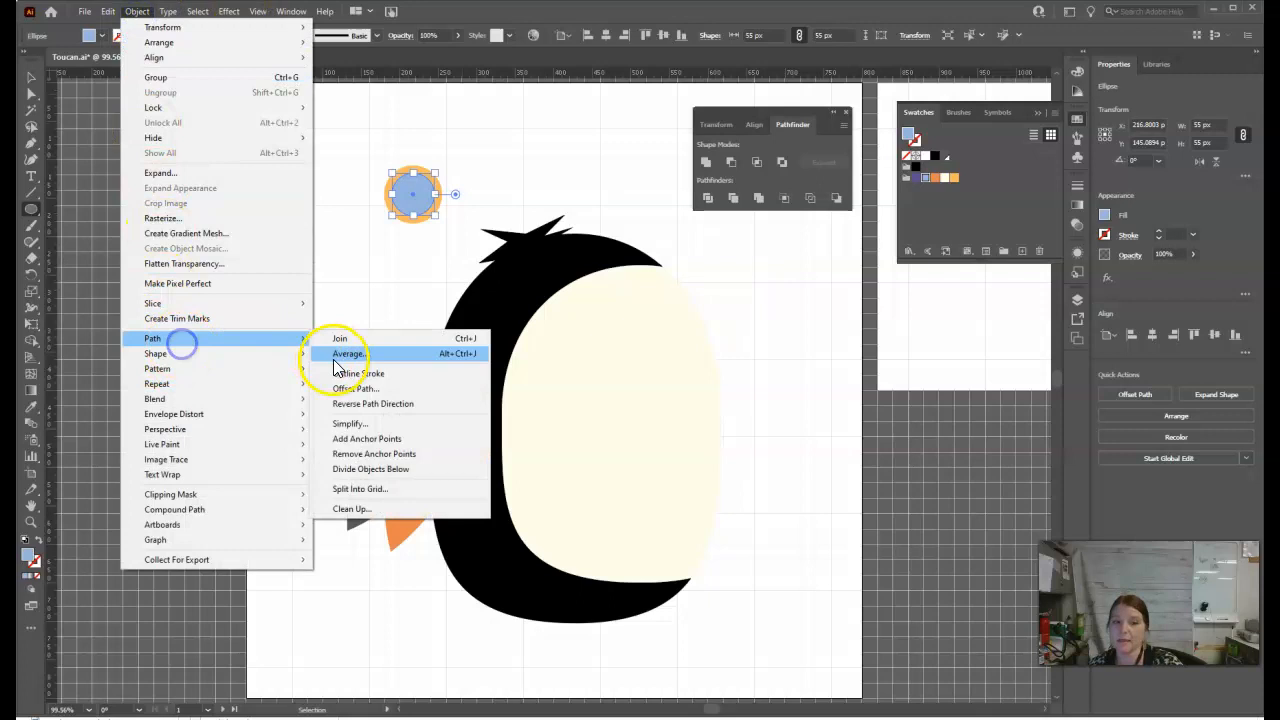
{"action": "left_click", "coordinate": [352, 388]}
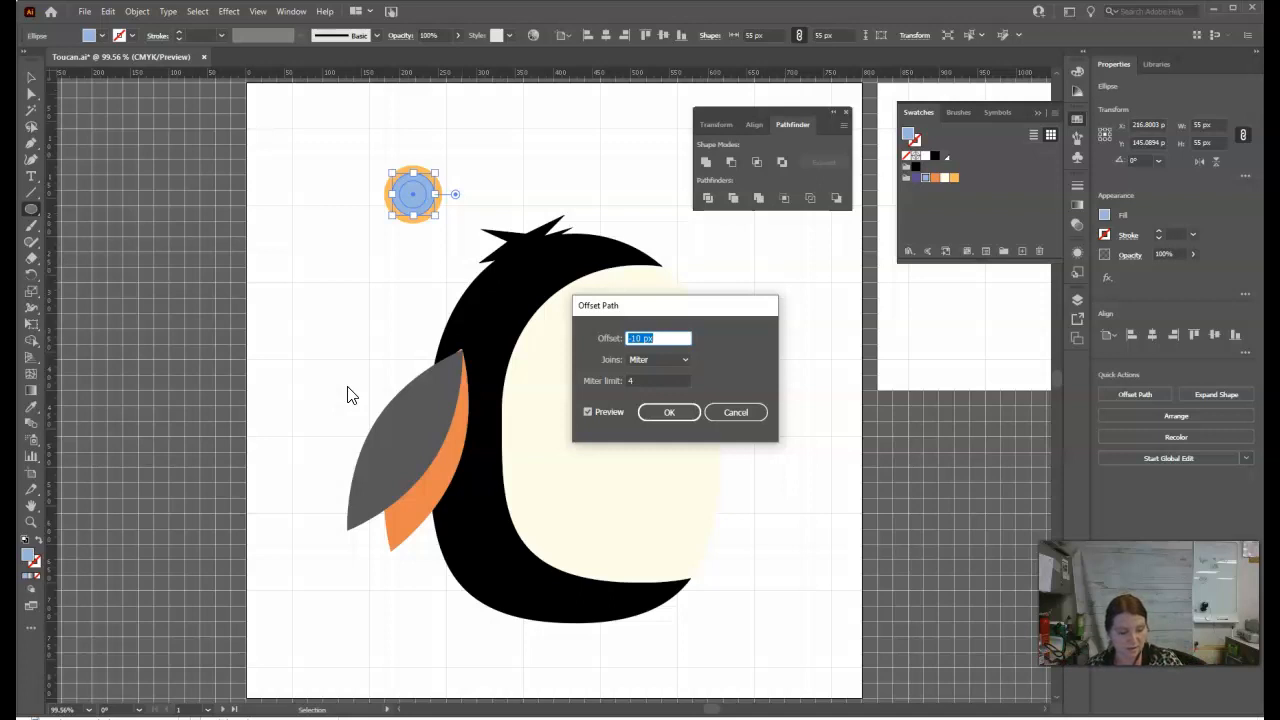
{"action": "left_click", "coordinate": [683, 414]}
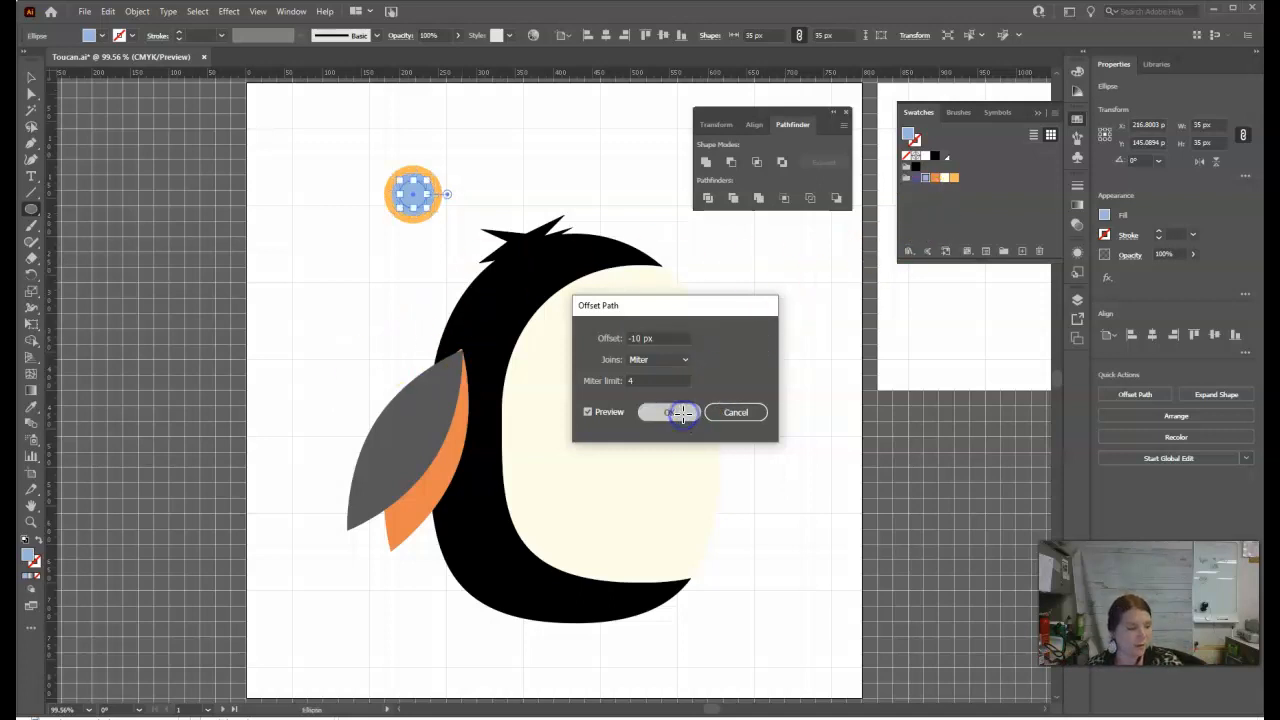
{"action": "left_click", "coordinate": [935, 158]}
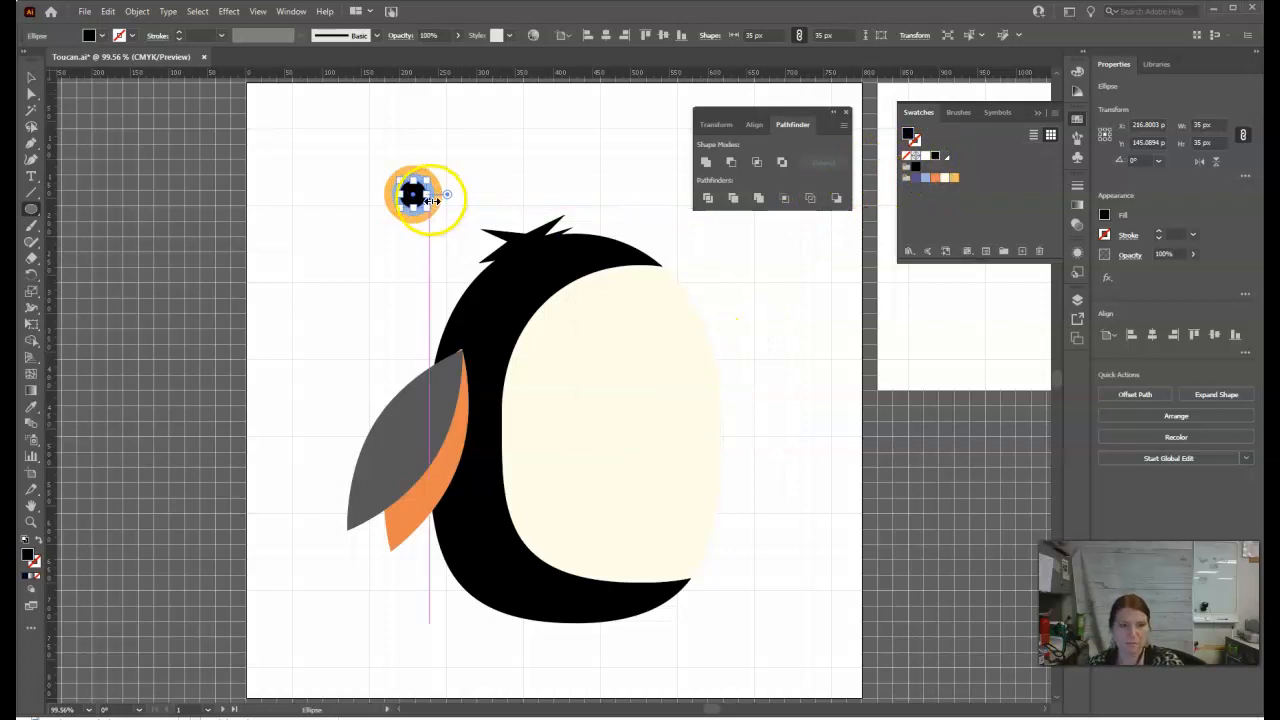
{"action": "left_click", "coordinate": [32, 82]}
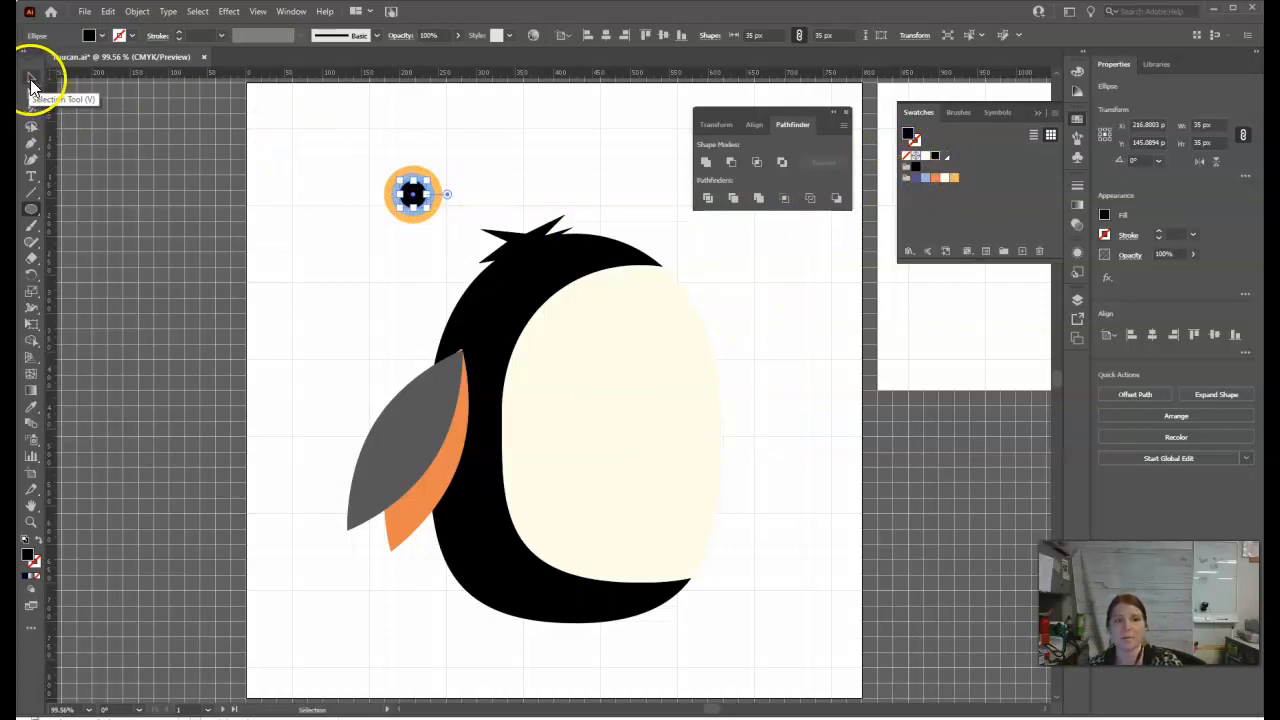
{"action": "left_click", "coordinate": [264, 160]}
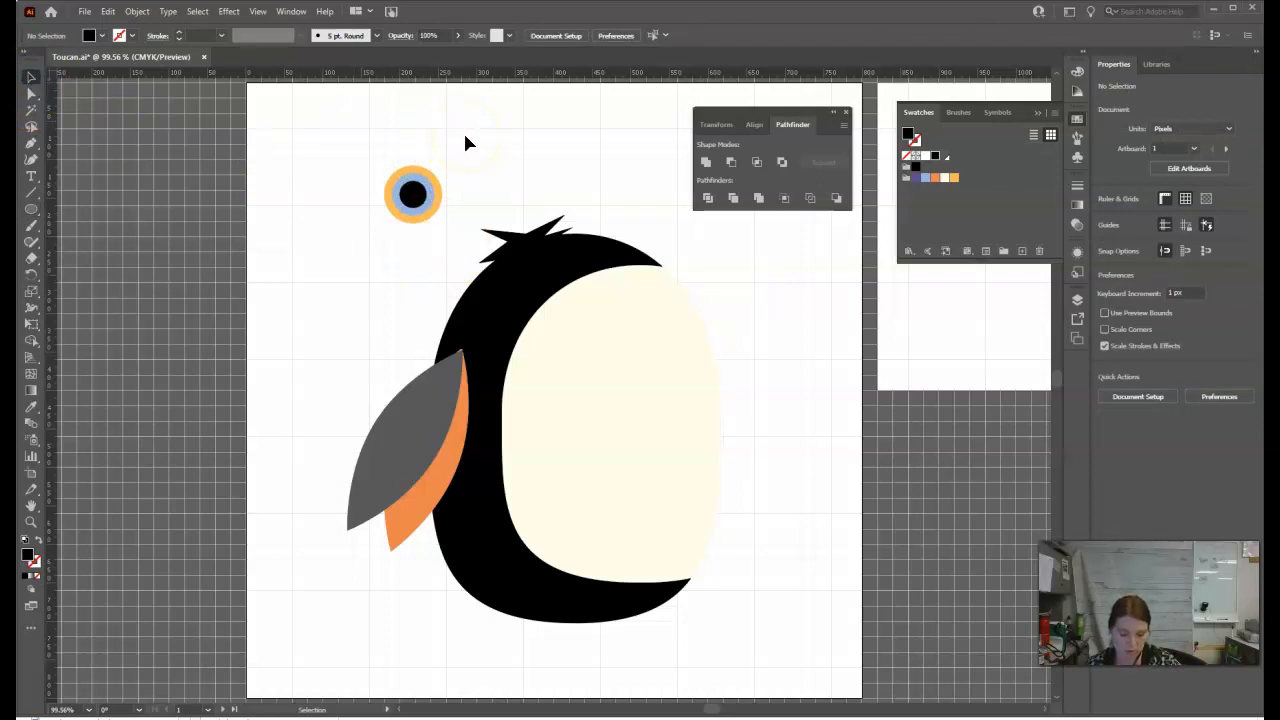
Draw a highlight circle about 9 px wide on the pupil's upper-right part and fill it with white
{"action": "left_click", "coordinate": [29, 209]}
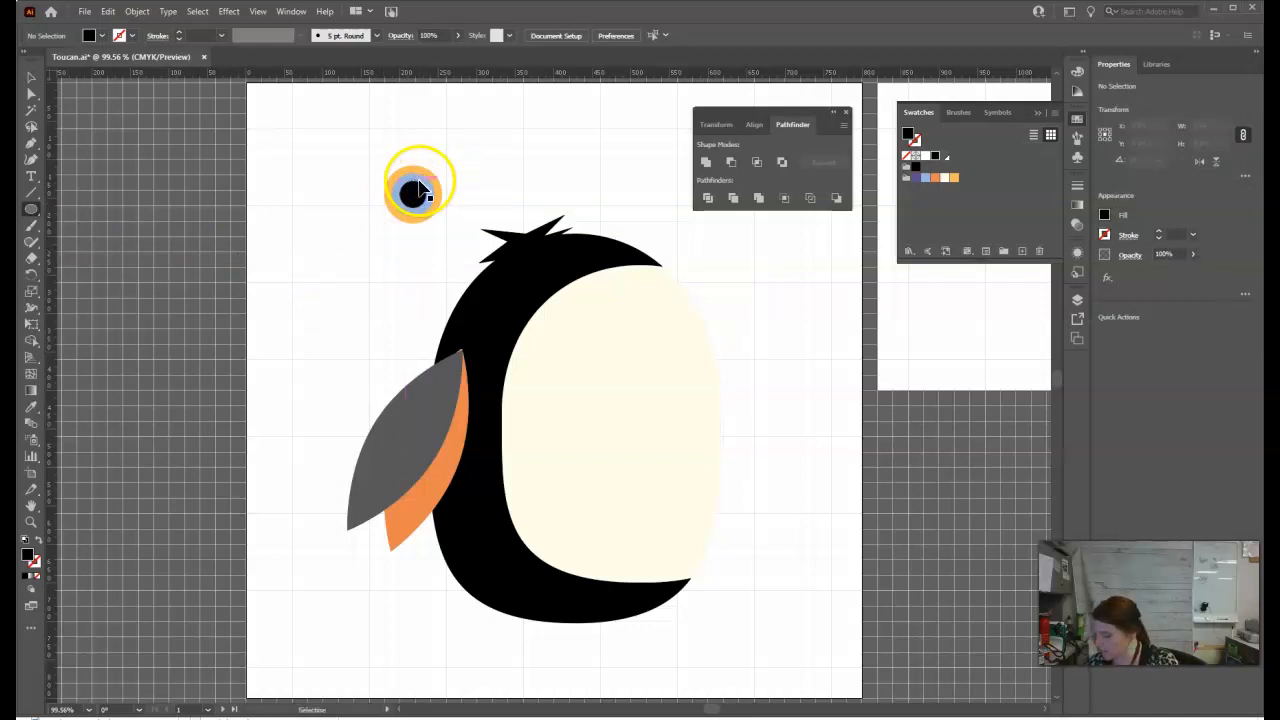
{"action": "key", "text": "ctrl+1"}
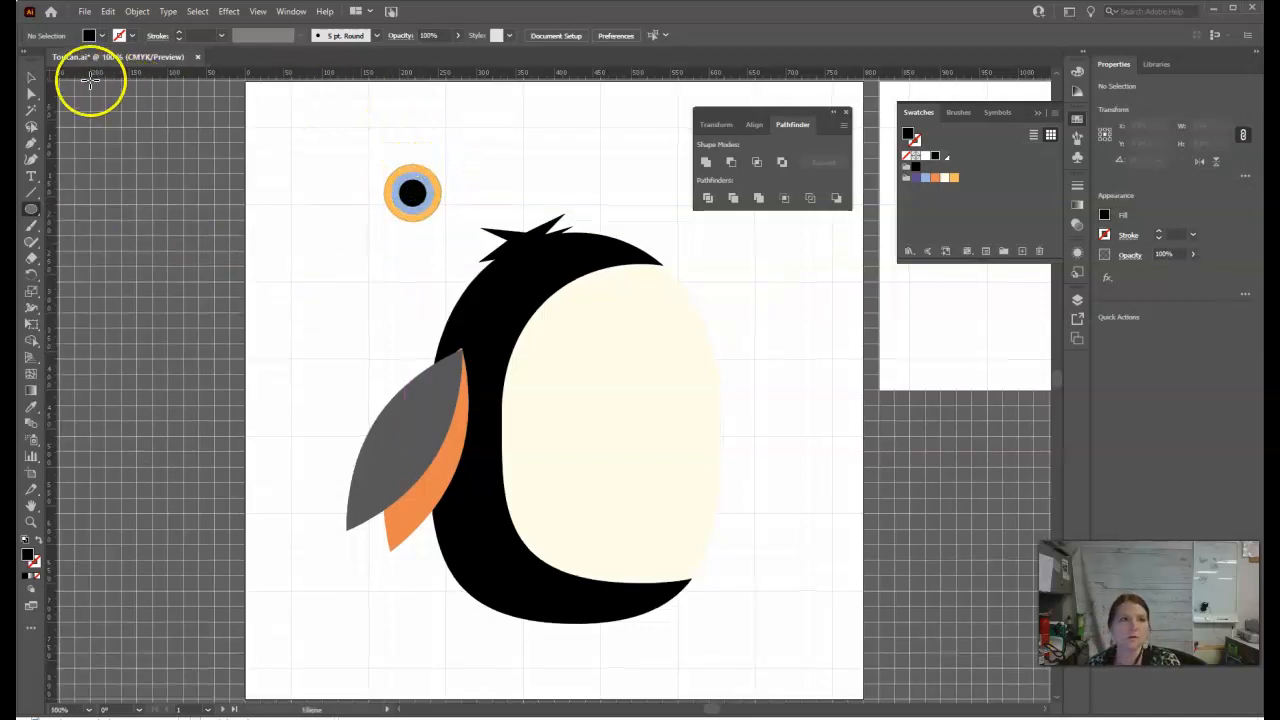
{"action": "left_click", "coordinate": [31, 77]}
{"action": "left_click", "coordinate": [365, 148]}
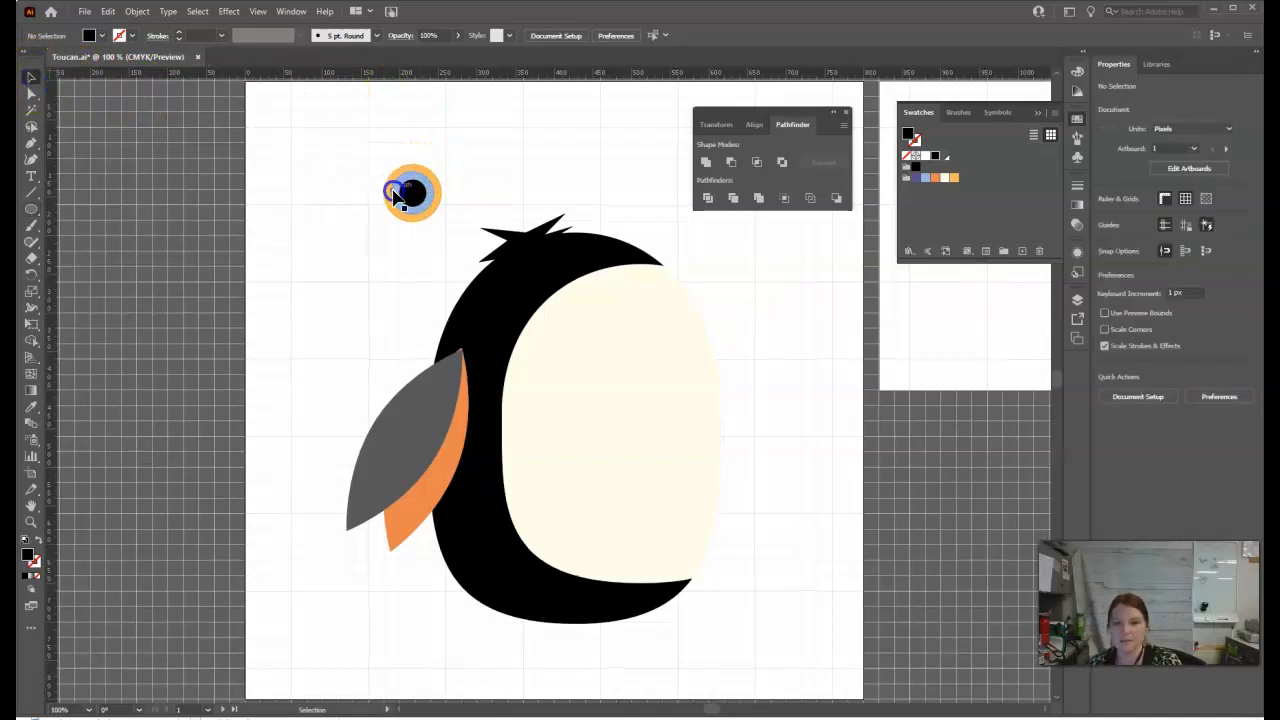
{"action": "key", "text": "ctrl+plus"}
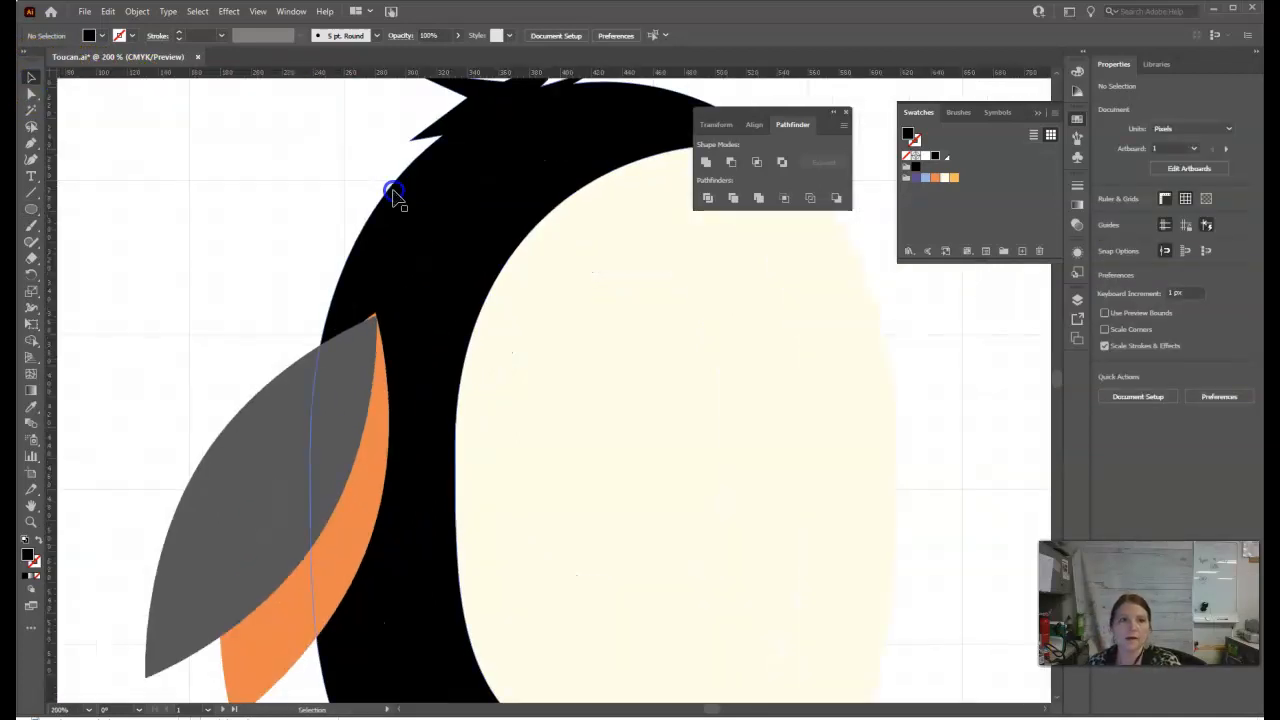
{"action": "left_click_drag", "start_coordinate": [328, 108], "coordinate": [363, 298]}
{"action": "left_click", "coordinate": [32, 212]}
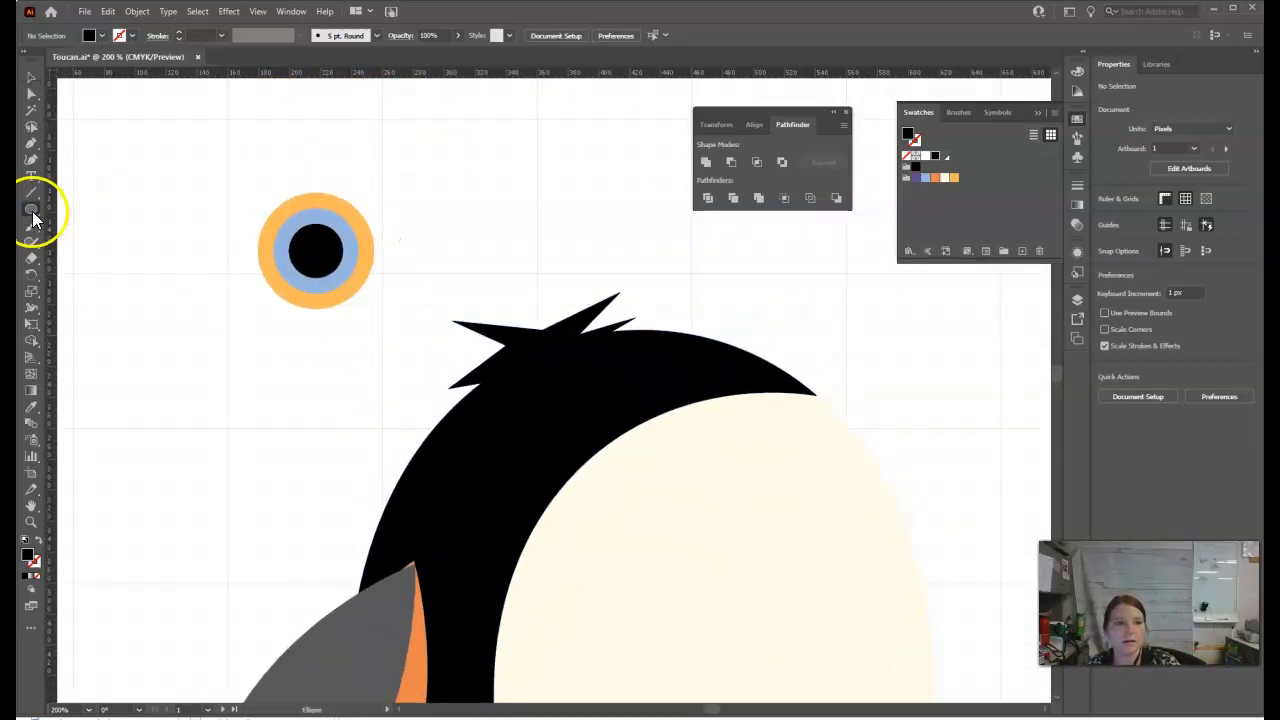
{"action": "left_click_drag", "start_coordinate": [321, 235], "coordinate": [332, 245]}
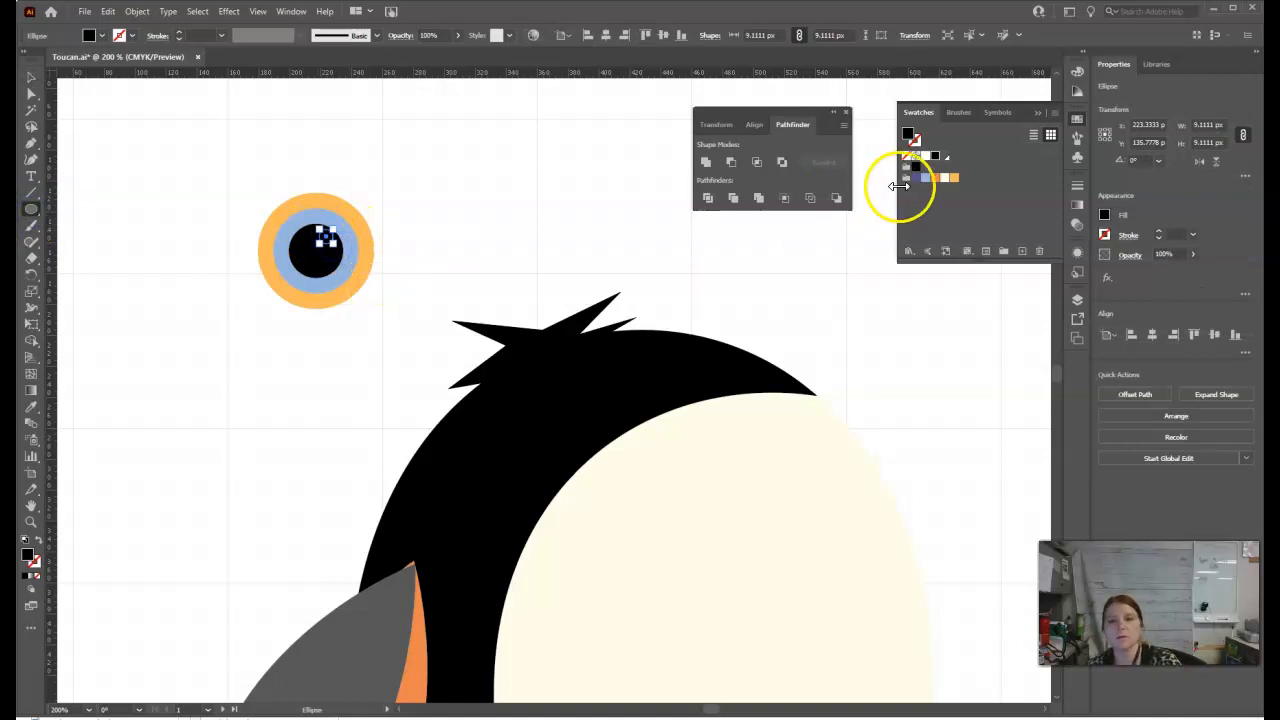
{"action": "left_click", "coordinate": [927, 158]}
{"action": "left_click", "coordinate": [31, 77]}
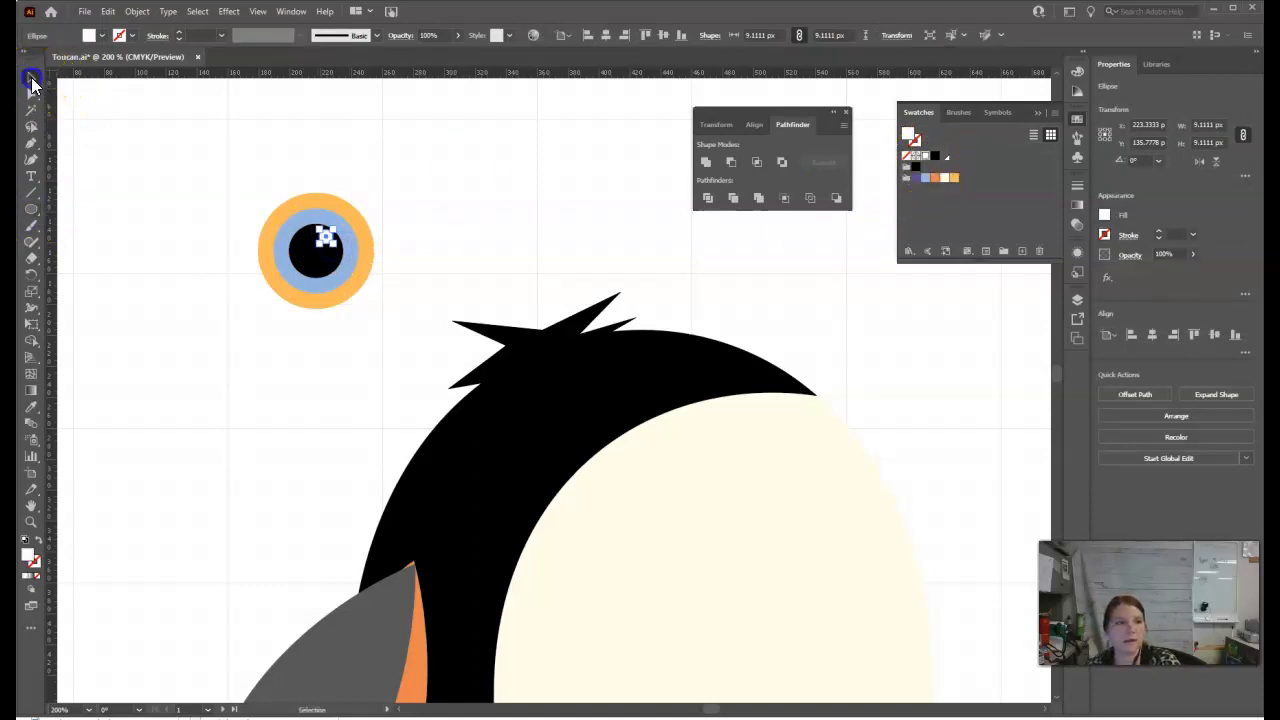
{"action": "left_click", "coordinate": [219, 190]}
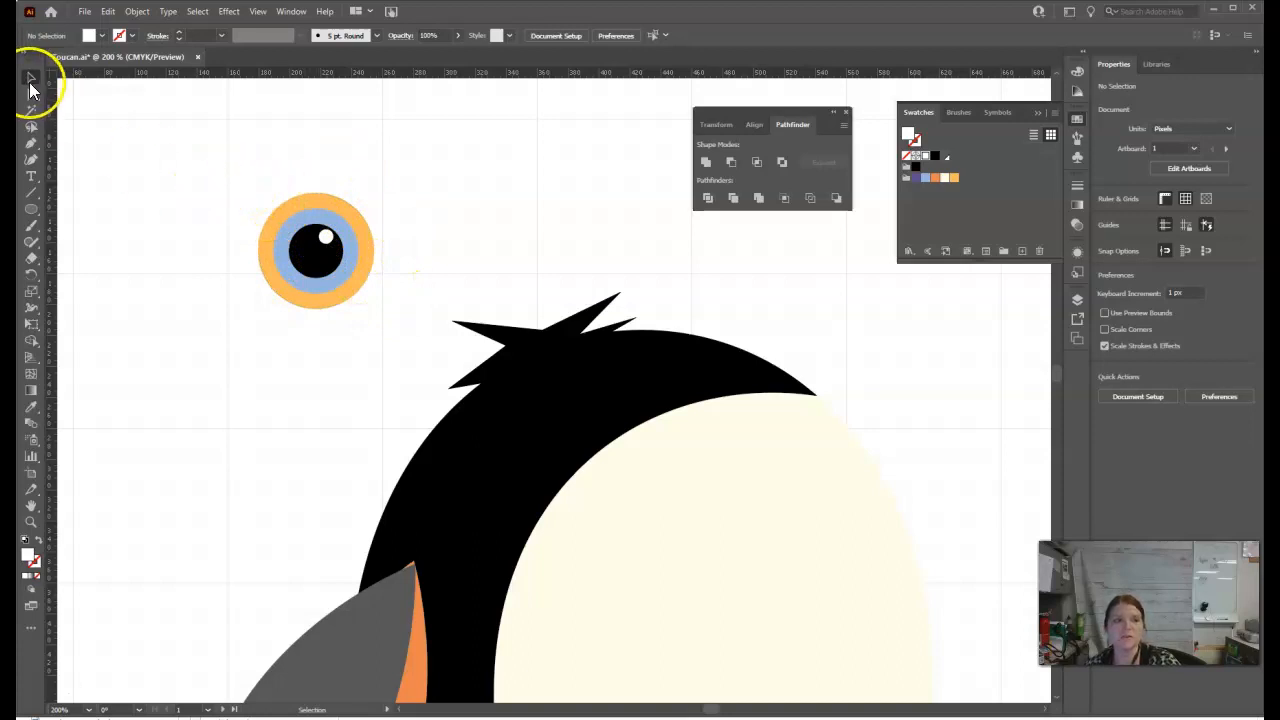
Group all the eye circles and move the group onto the upper-right part of the cream face shape
{"action": "left_click_drag", "start_coordinate": [227, 172], "coordinate": [420, 338]}
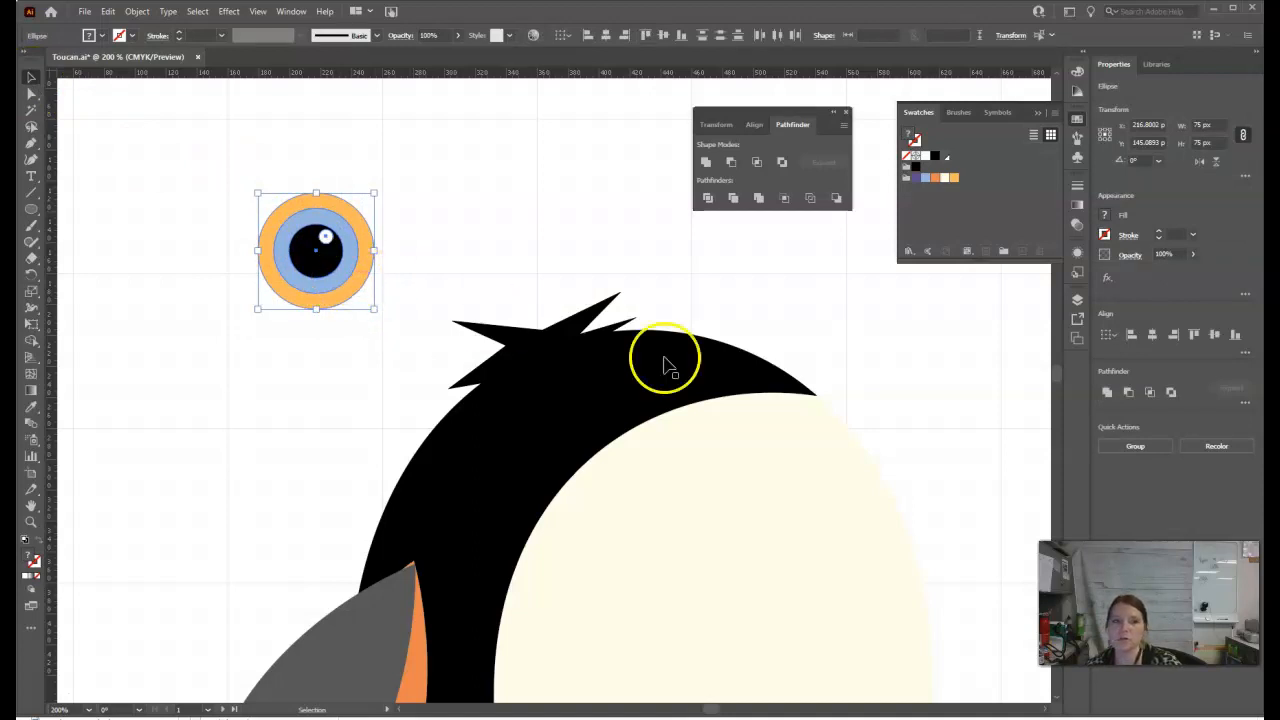
{"action": "left_click", "coordinate": [1138, 445]}
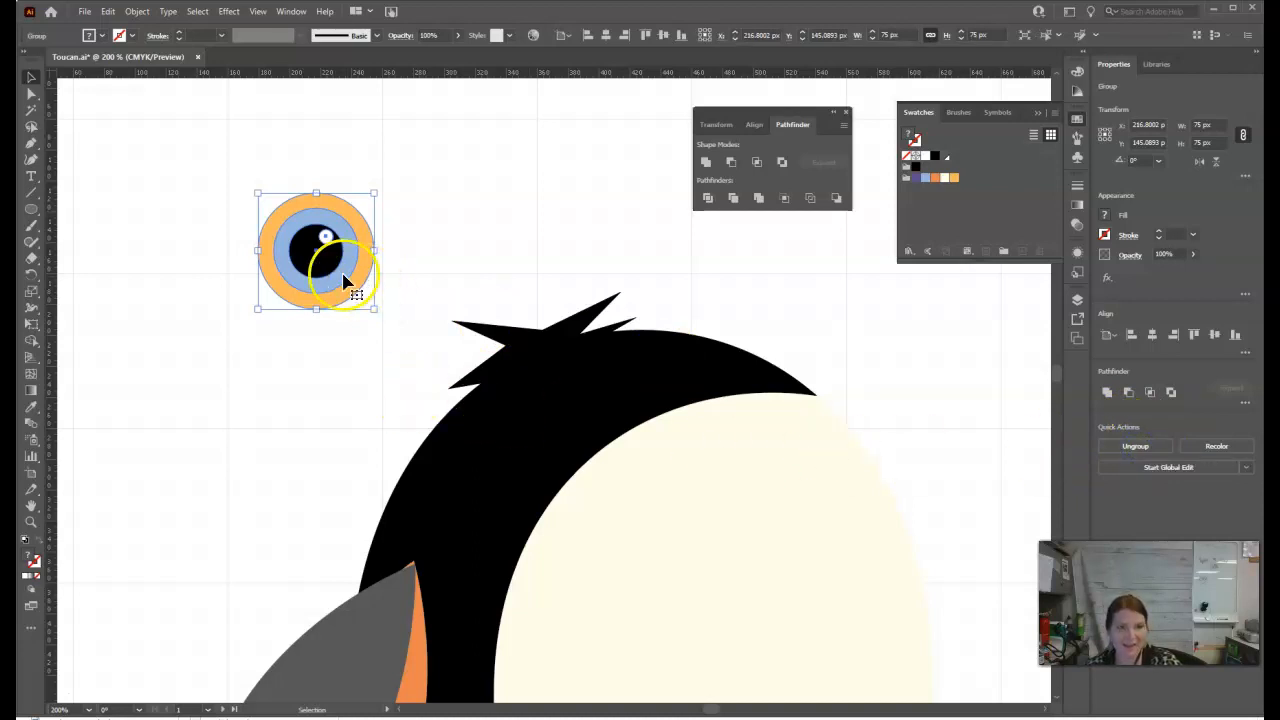
{"action": "left_click_drag", "start_coordinate": [331, 270], "coordinate": [813, 527]}
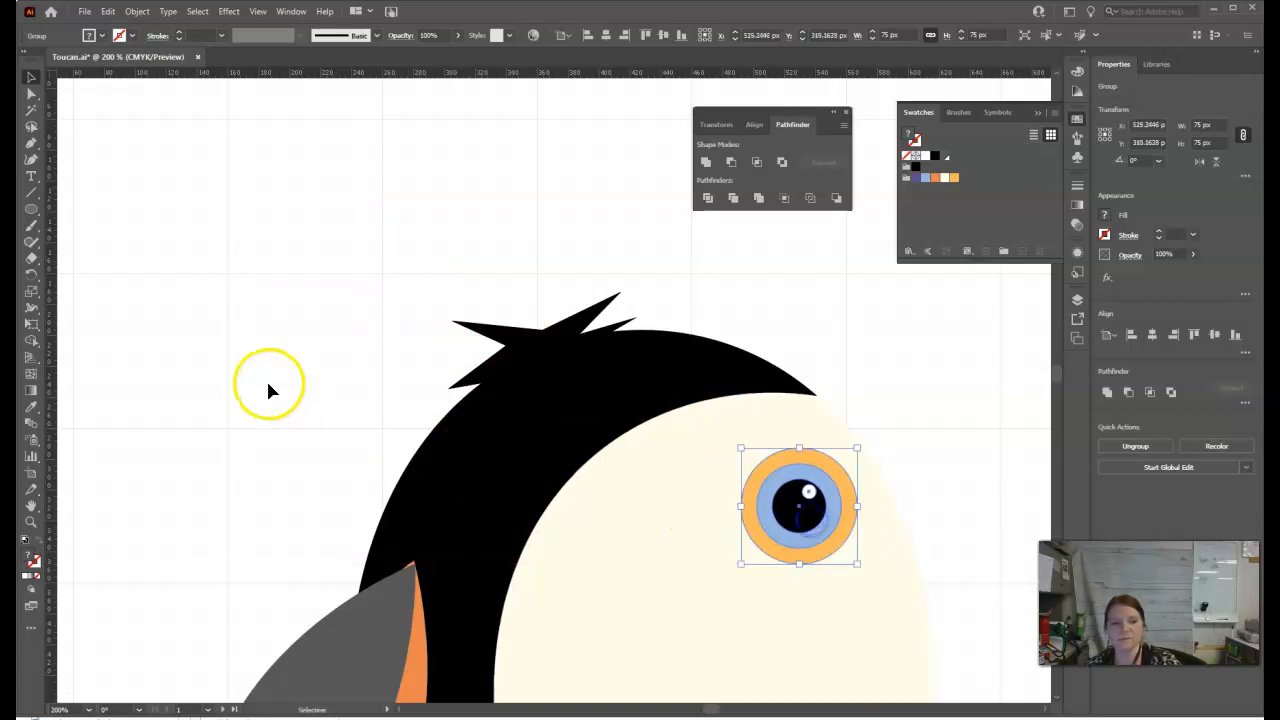
Deselect the eye group and save the toucan document
{"action": "left_click", "coordinate": [267, 388]}
{"action": "key", "text": "a"}
{"action": "key", "text": "ctrl+s"}
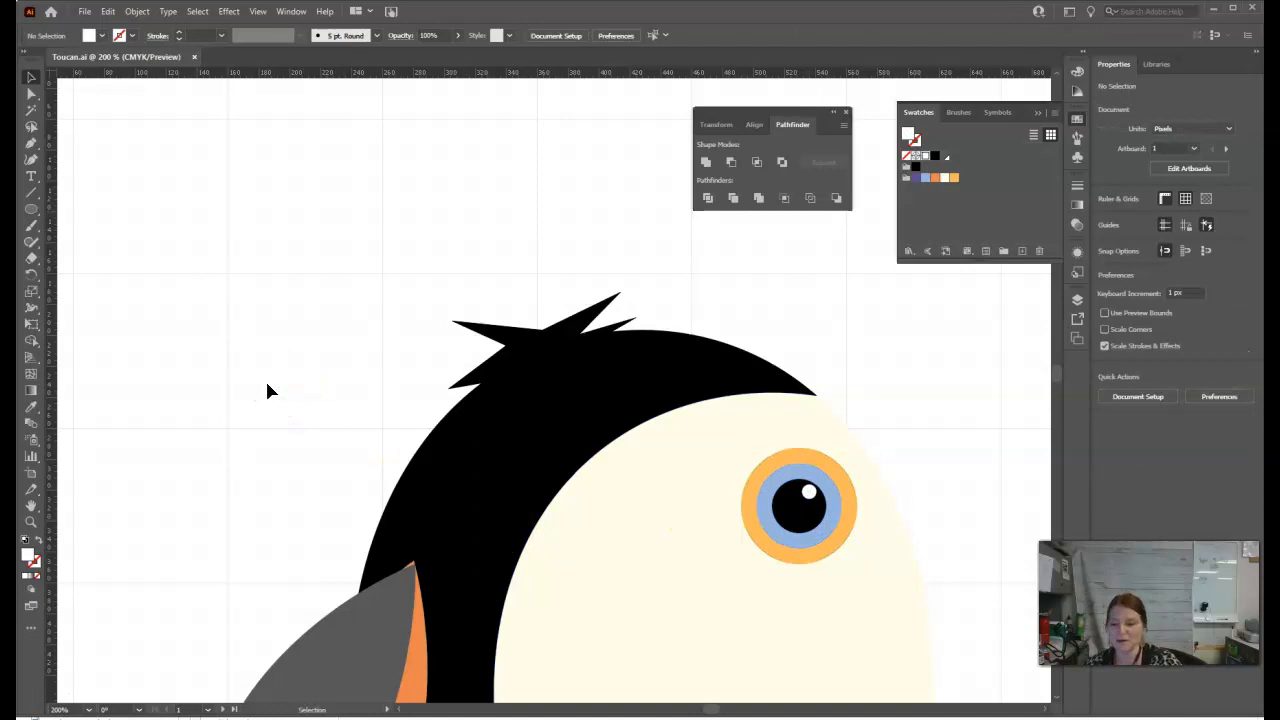